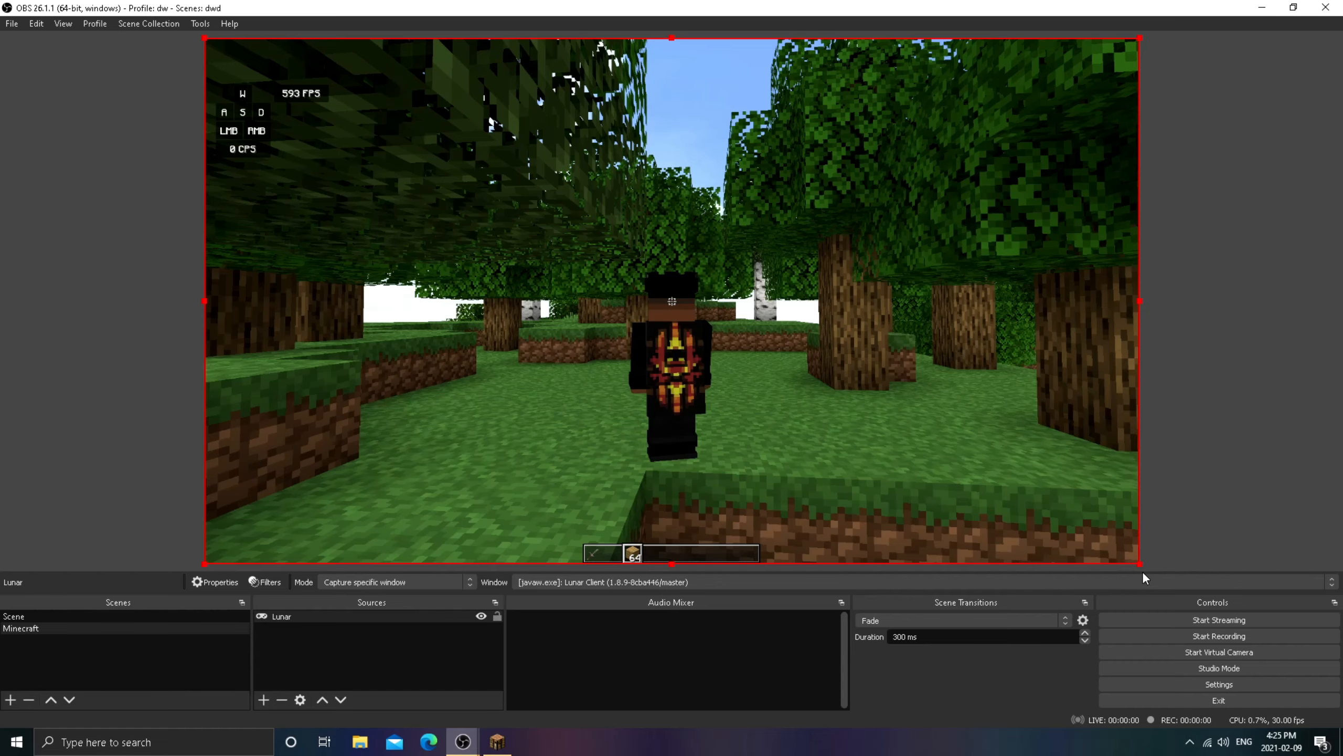
- Resize and reposition the Lunar capture in the preview, fit it back to the full canvas, and lock the source
left_click_drag(1140, 564, 1138, 394)
left_click_drag(1140, 564, 955, 459)
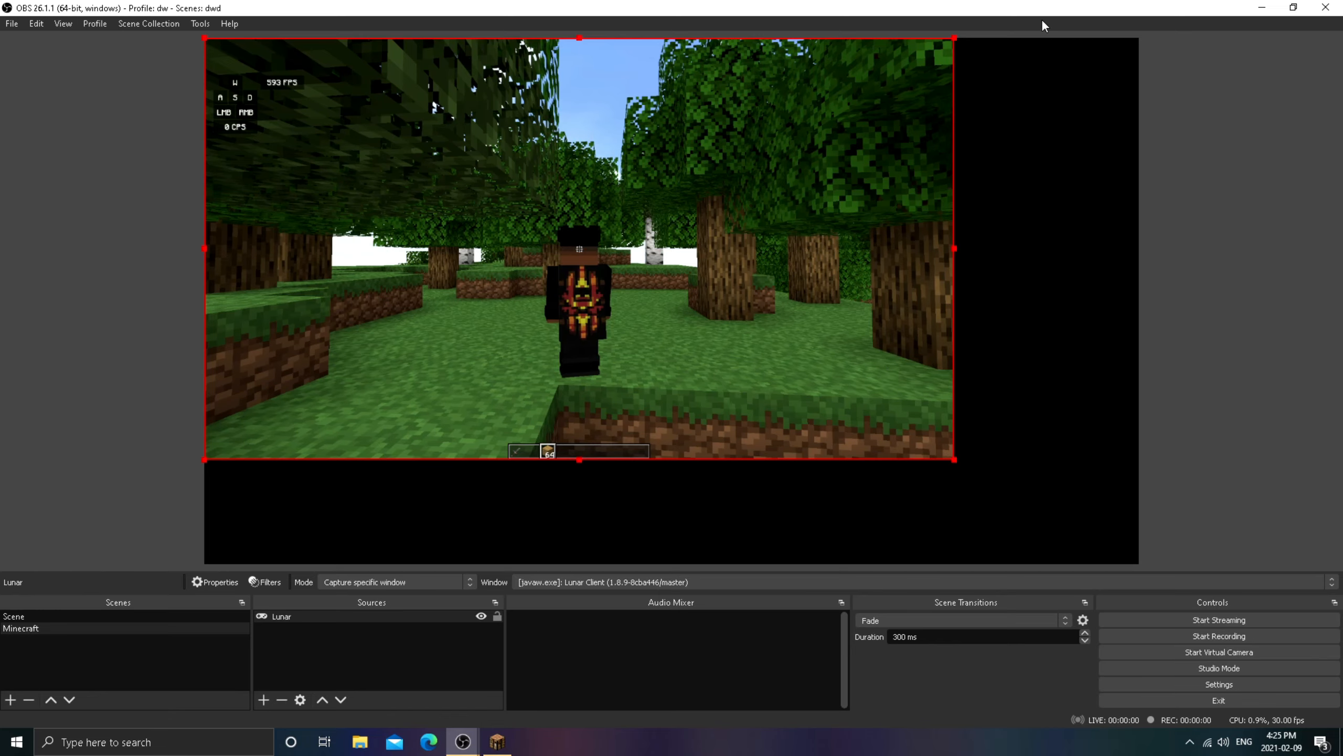
left_click_drag(536, 247, 614, 275)
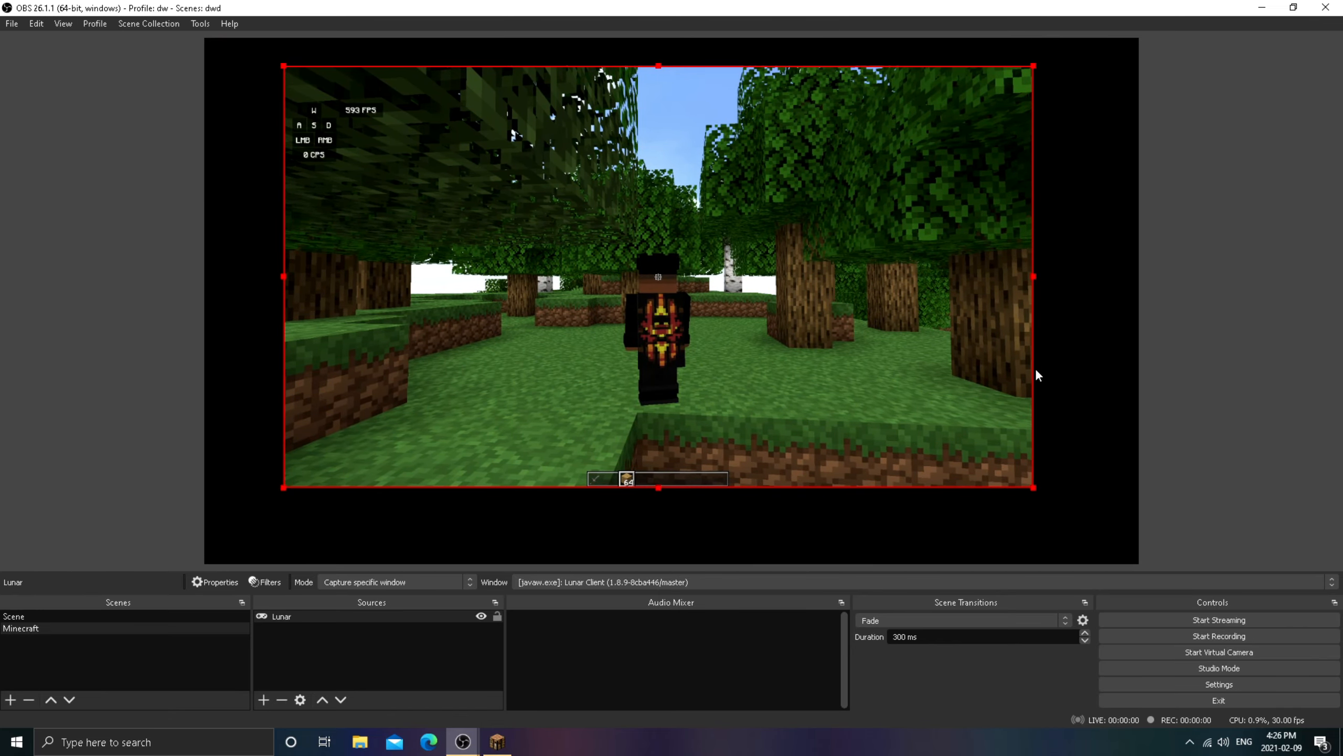
left_click_drag(581, 206, 501, 179)
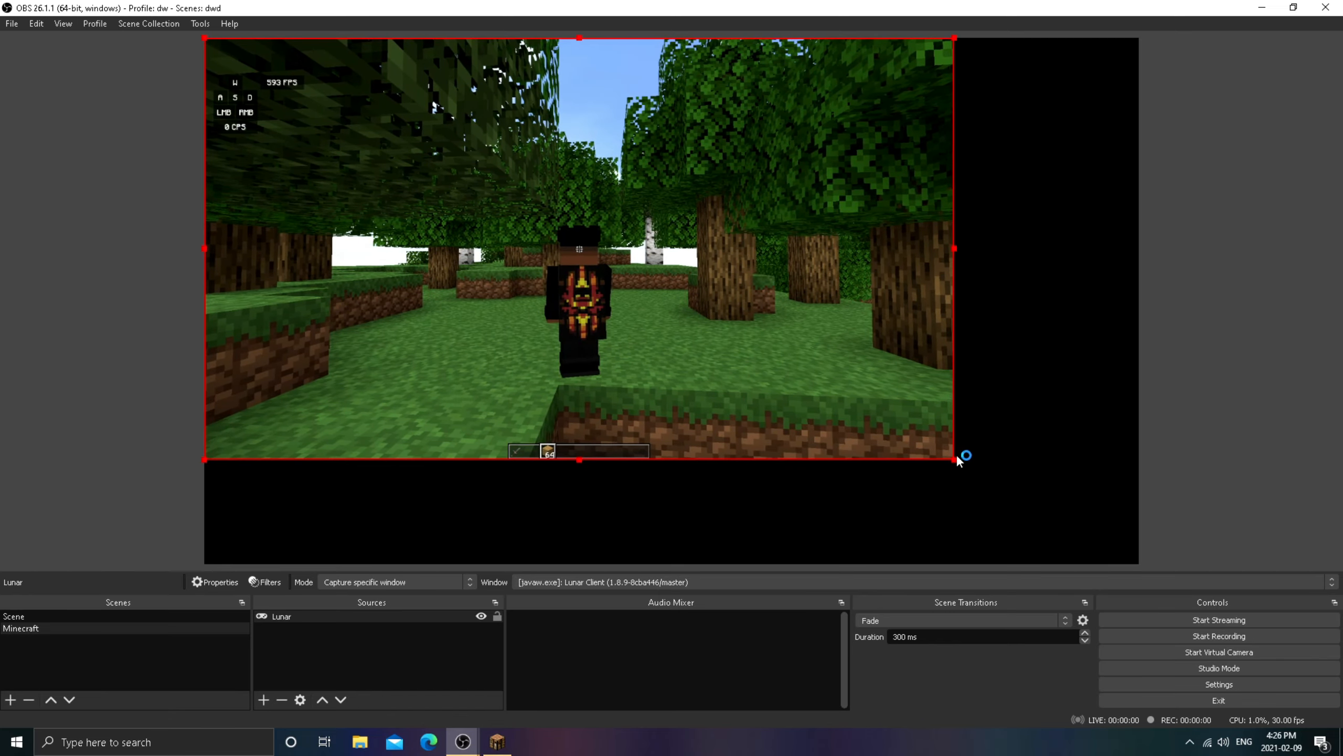
left_click_drag(955, 458, 1138, 564)
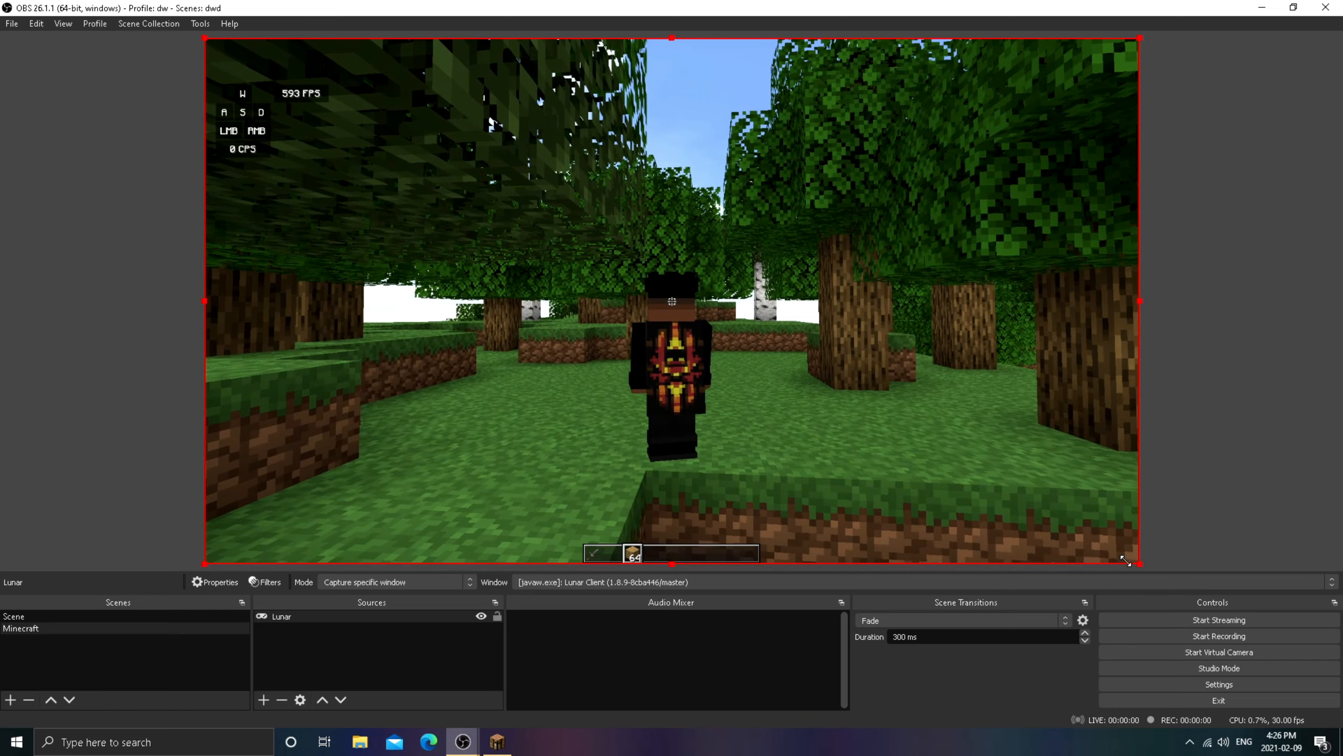
left_click(497, 615)
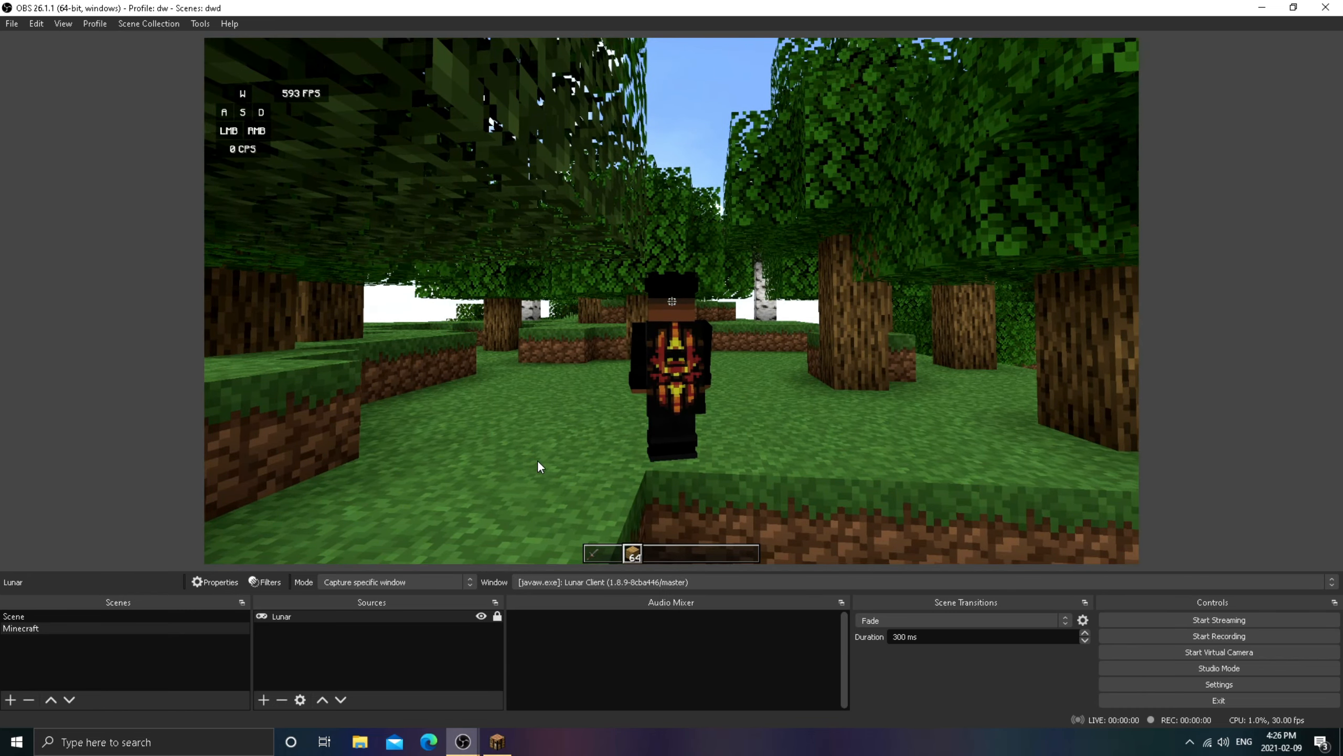
- Add an Audio Output Capture source with its default name, using the Default device
left_click(263, 699)
left_click(654, 629)
left_click(261, 699)
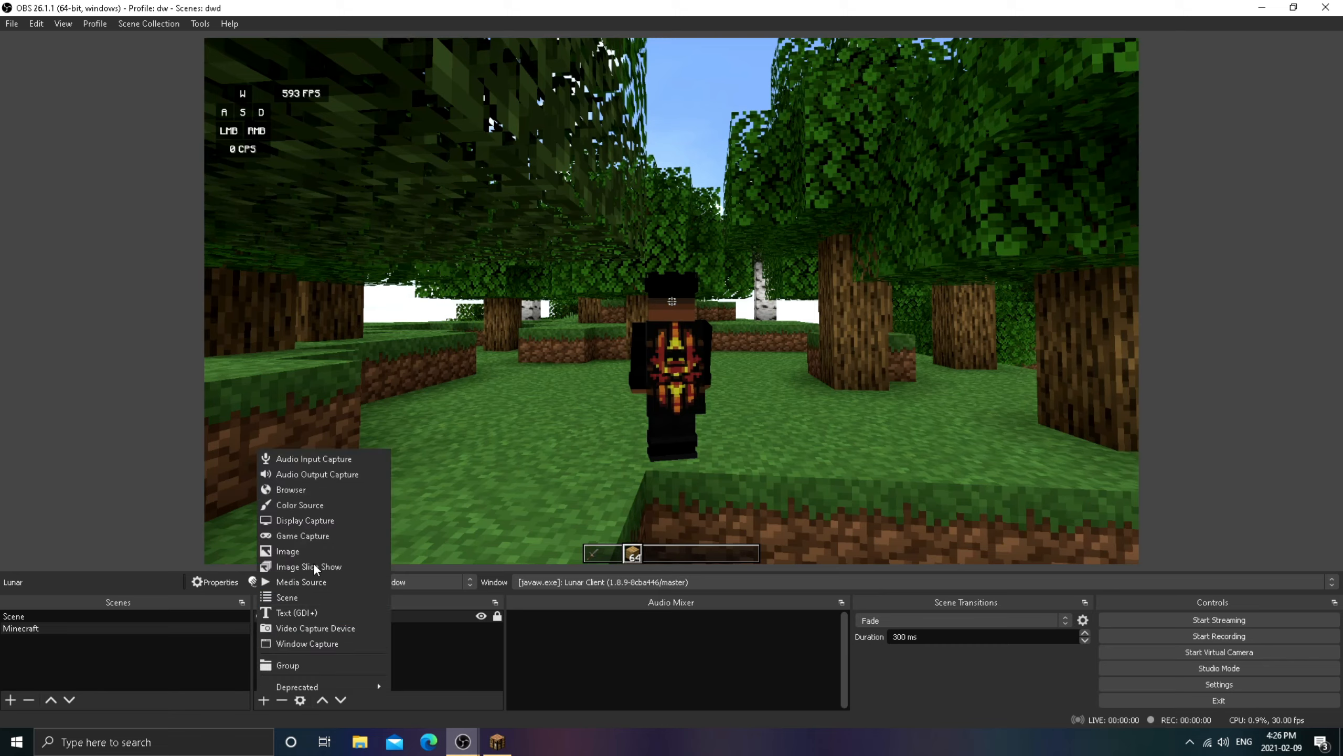
left_click(349, 475)
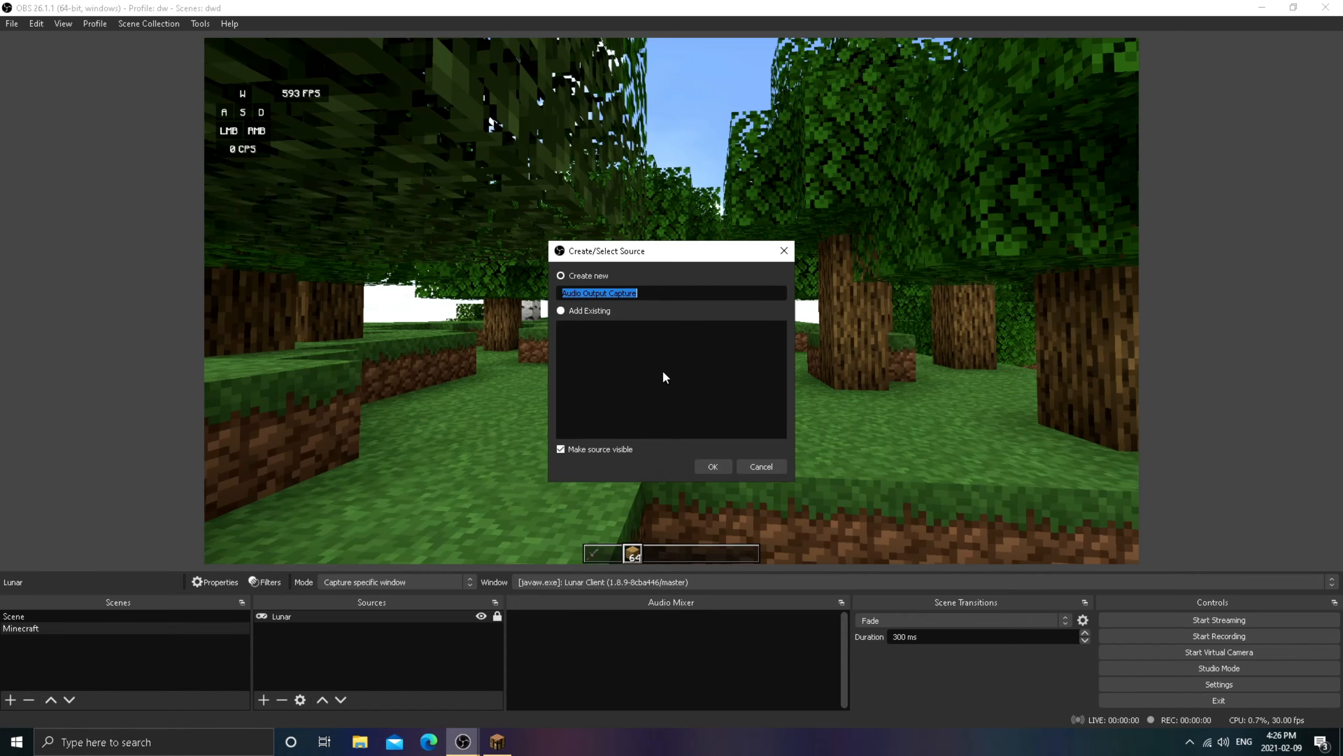
left_click(716, 464)
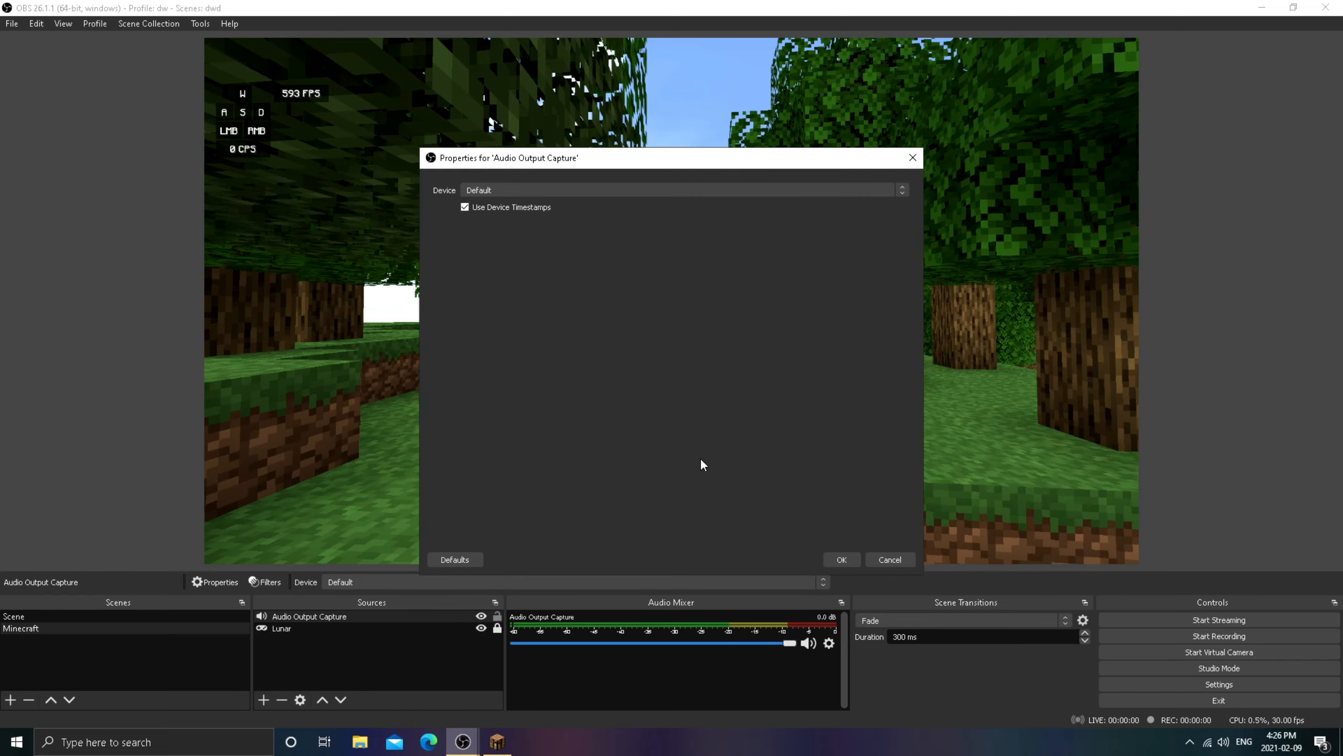
left_click(552, 188)
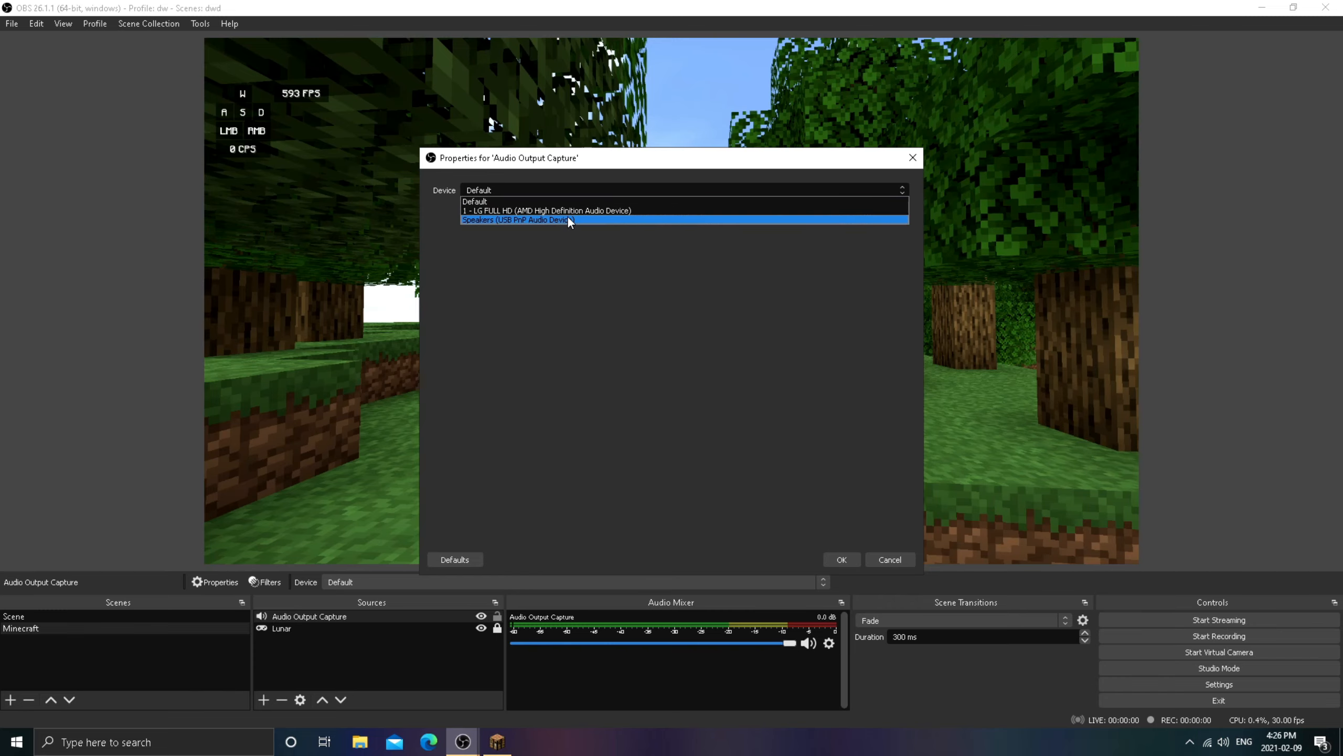
left_click(538, 201)
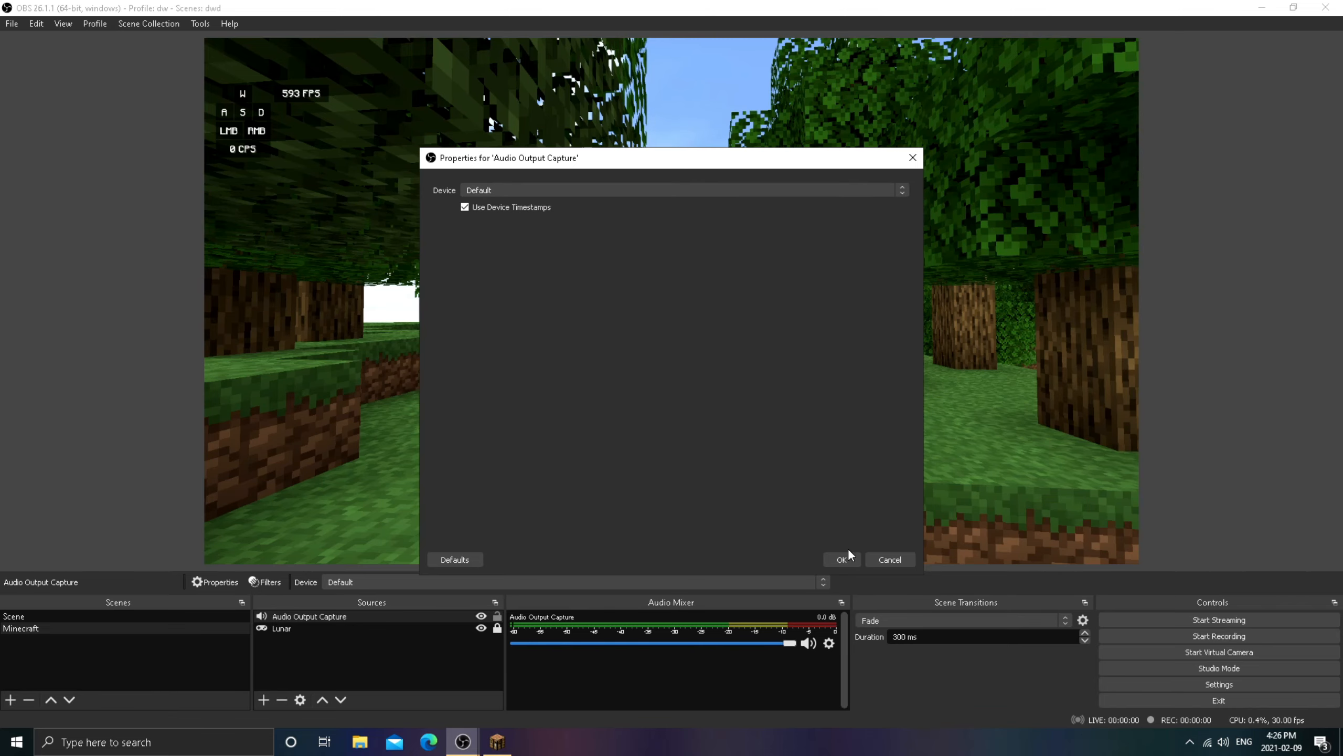
left_click(840, 561)
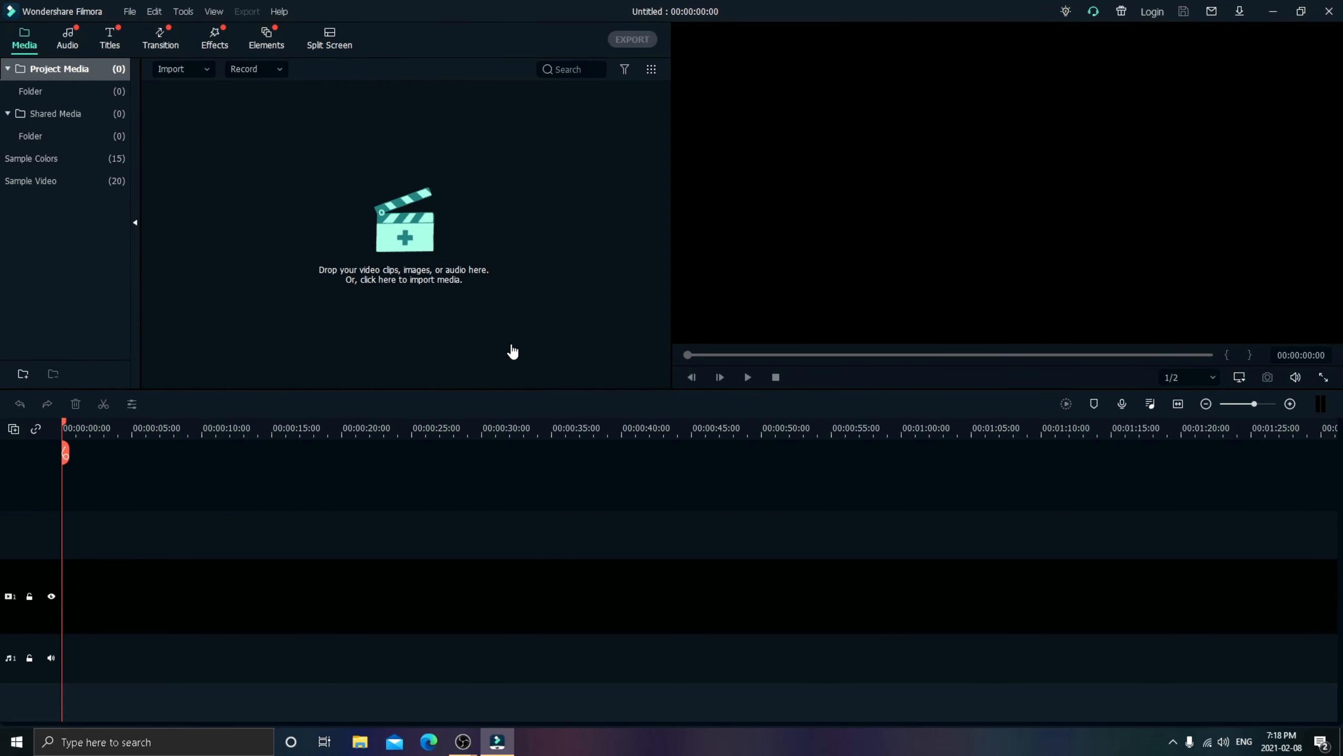
- Import the video 2021-02-04_12-33-52 from the Emperor-x [YT] folder into the project media, dismissing the message center
left_click(407, 243)
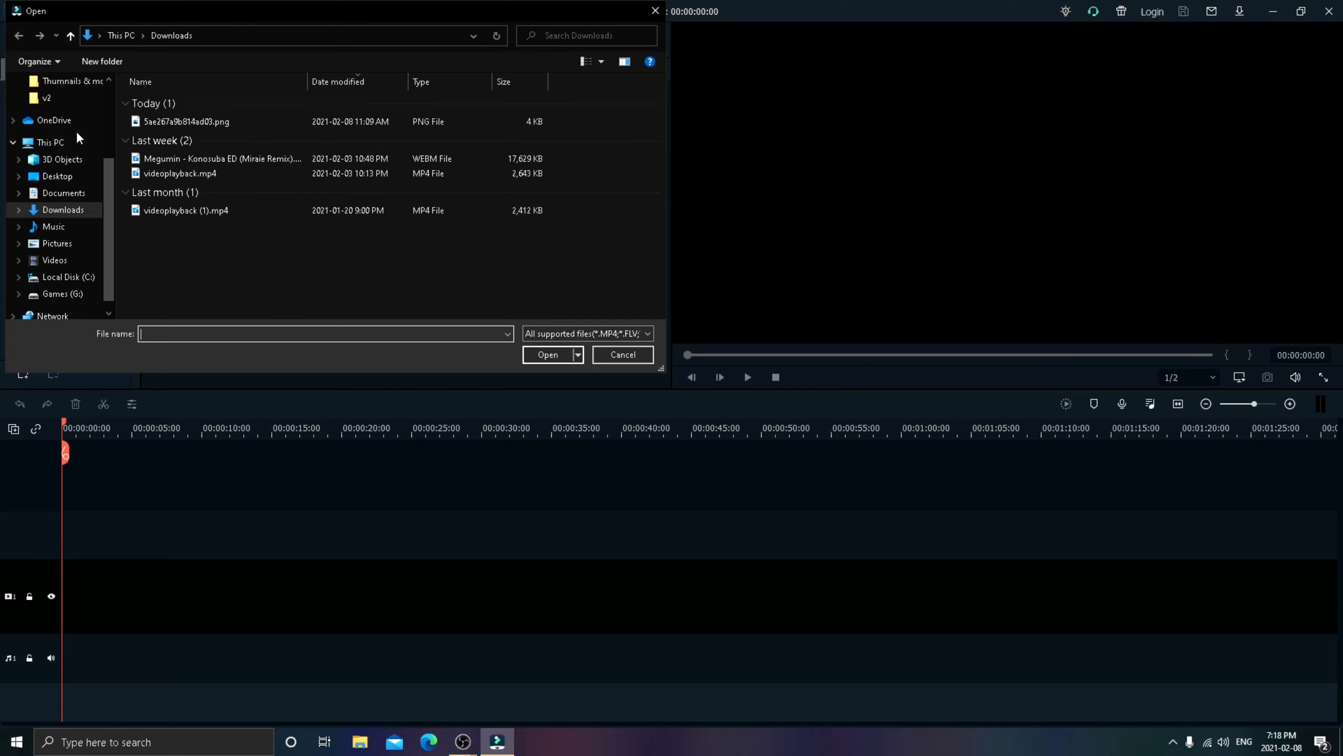
scroll(108, 141, "up", 2)
scroll(109, 142, "up", 2)
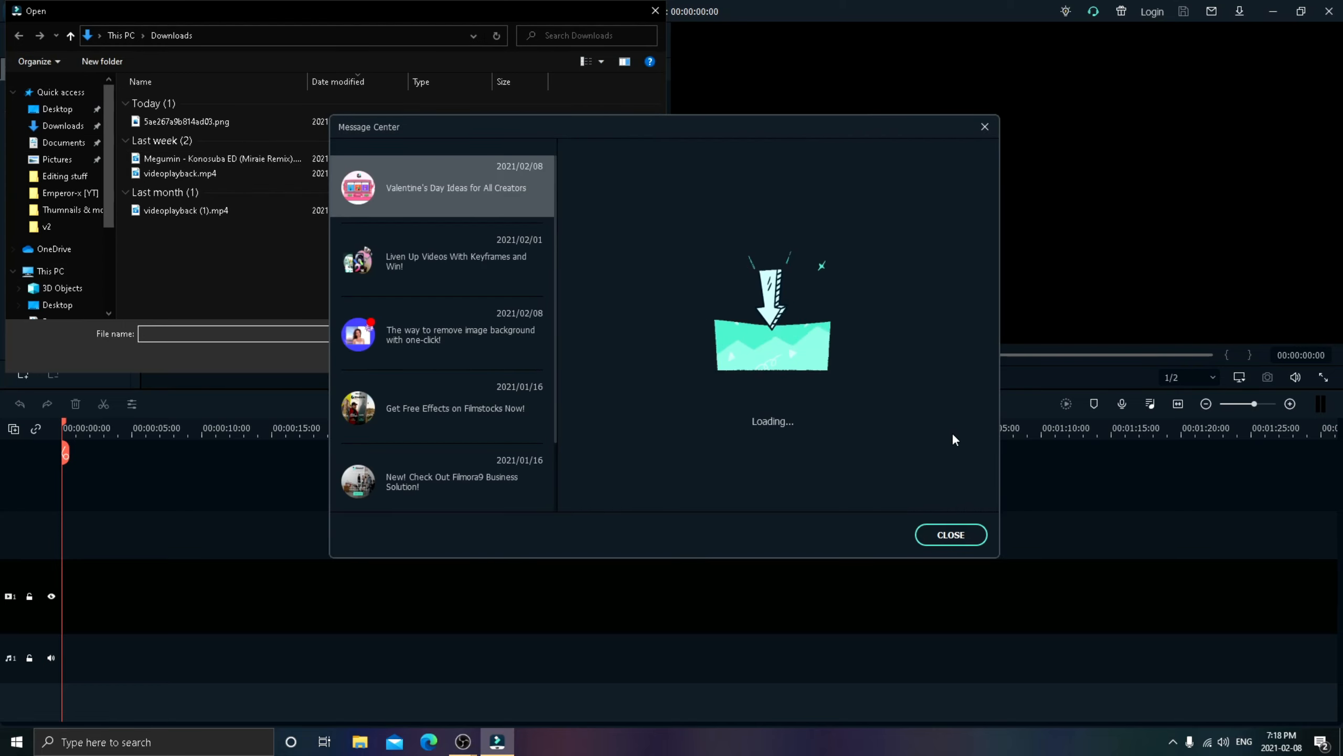
left_click(947, 532)
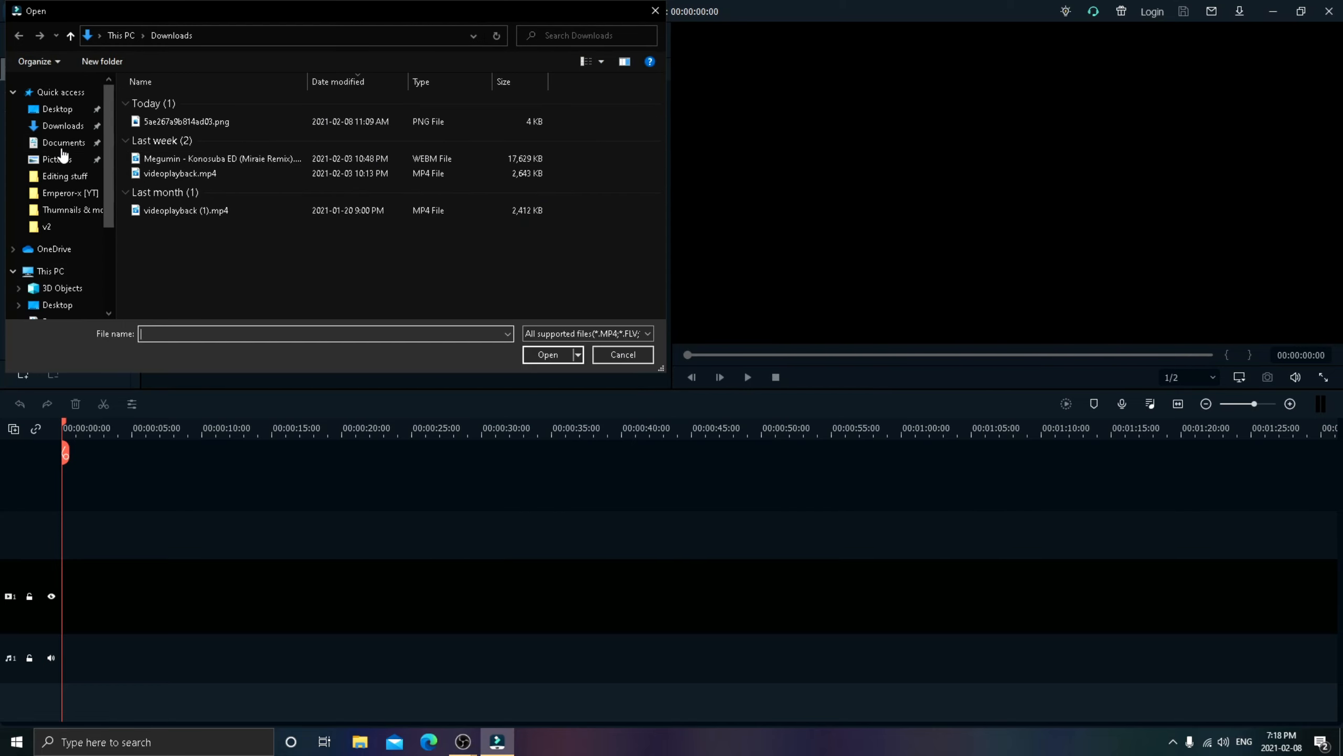
left_click(66, 192)
left_click(181, 152)
left_click(548, 355)
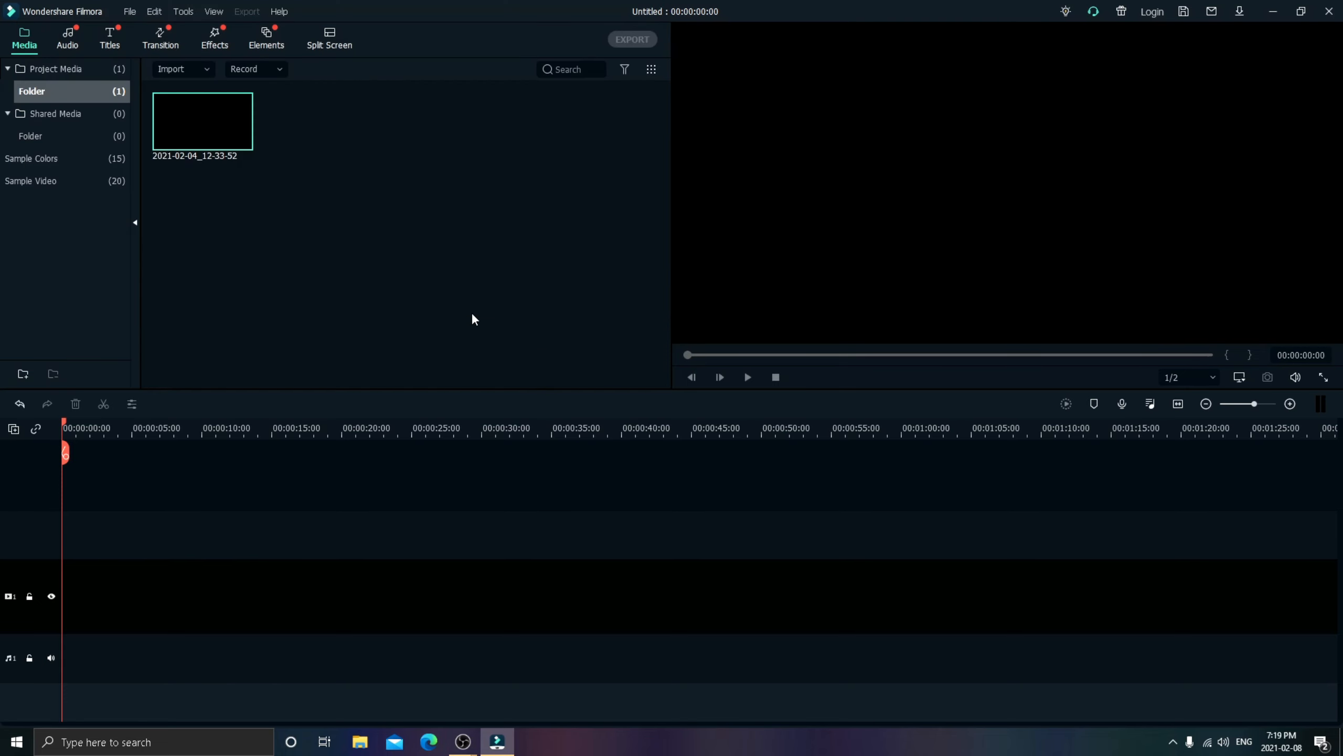
- Add the imported clip to the timeline with the project matched to 1920 x 1080 60fps, and preview it from about 6 seconds
left_click(233, 143)
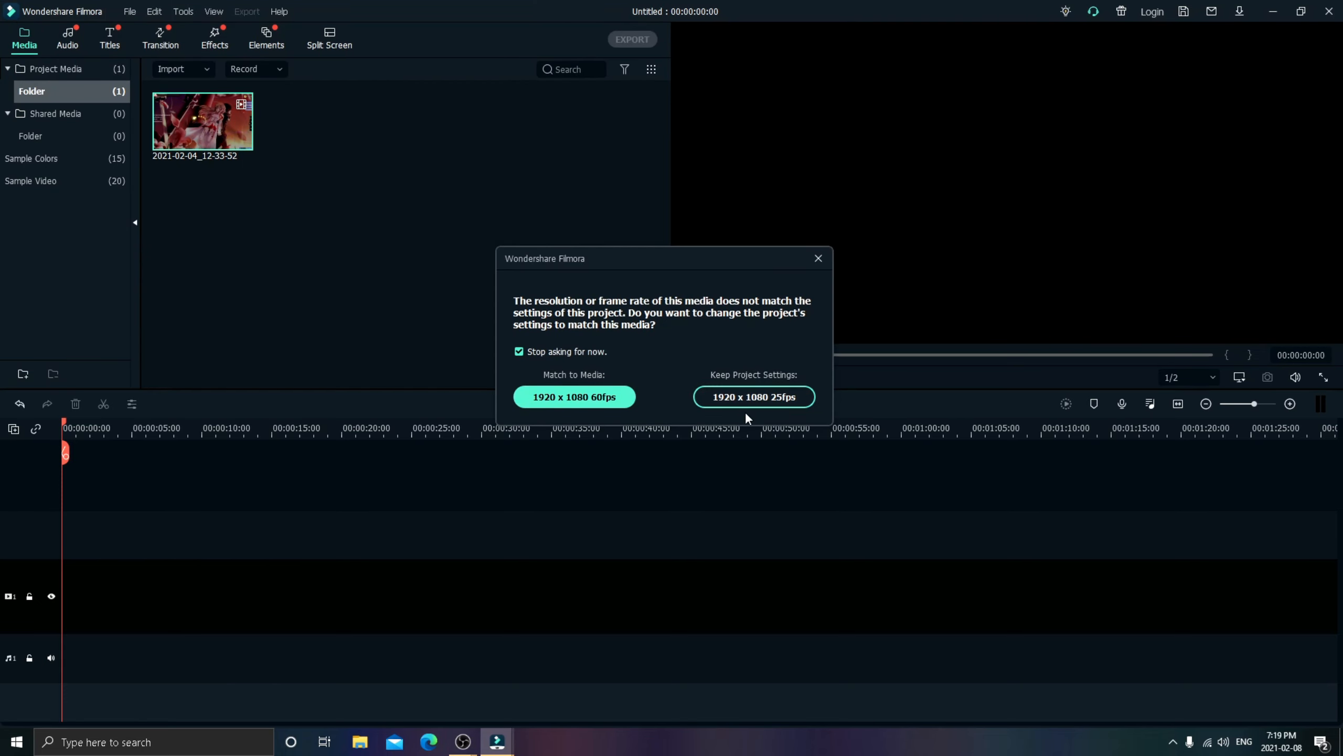
left_click(603, 398)
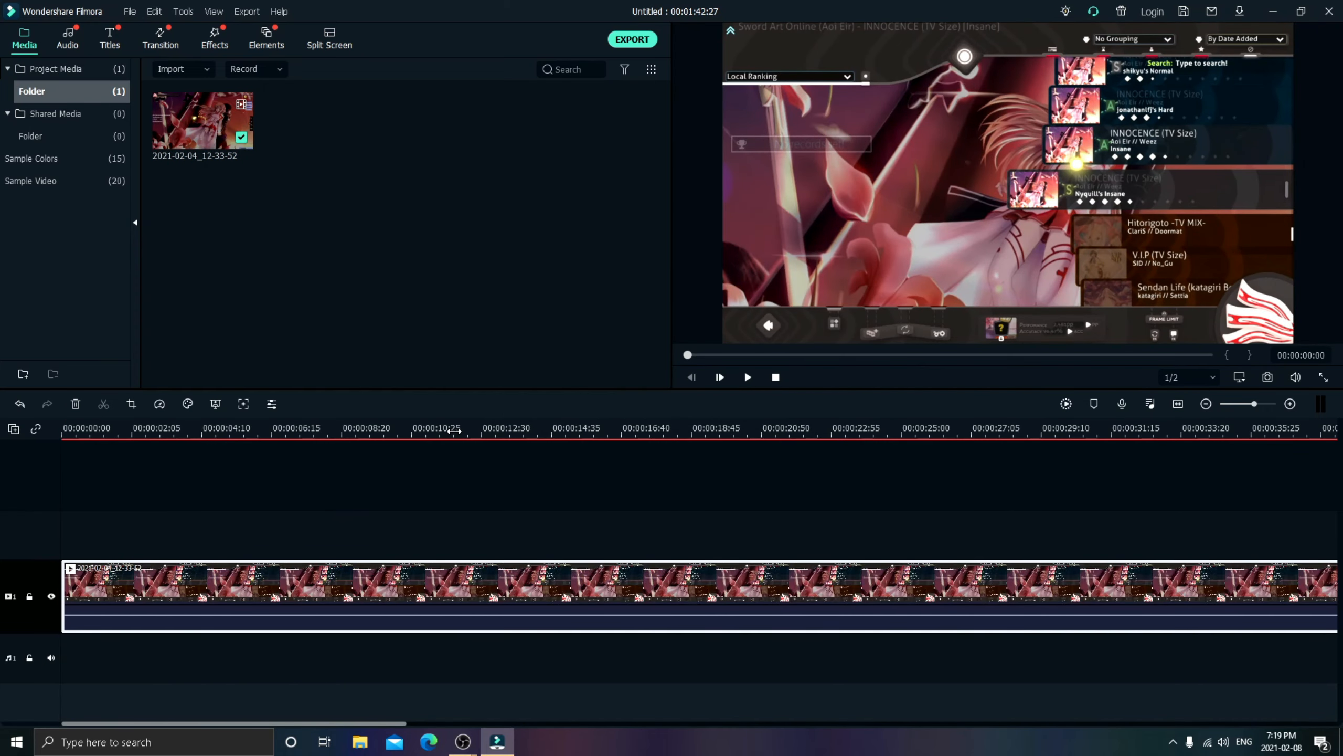
left_click(280, 428)
key("space")
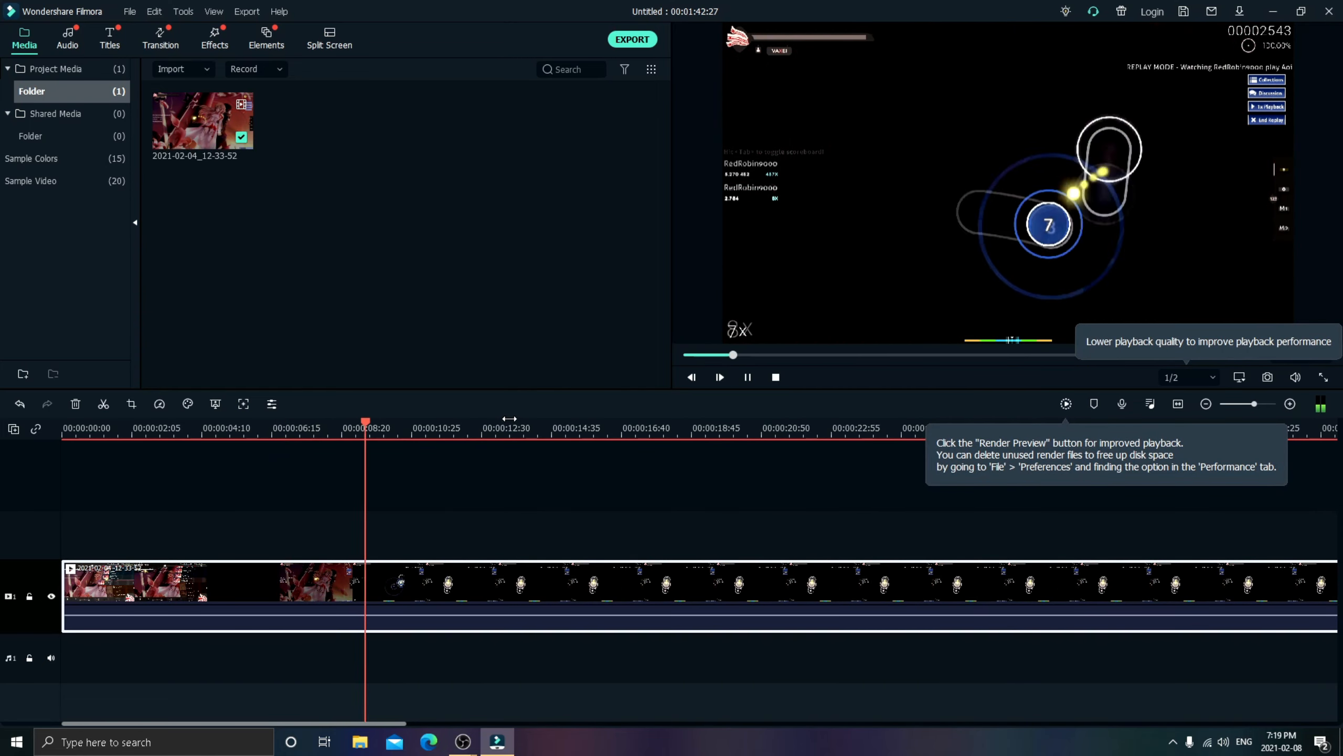
key("space")
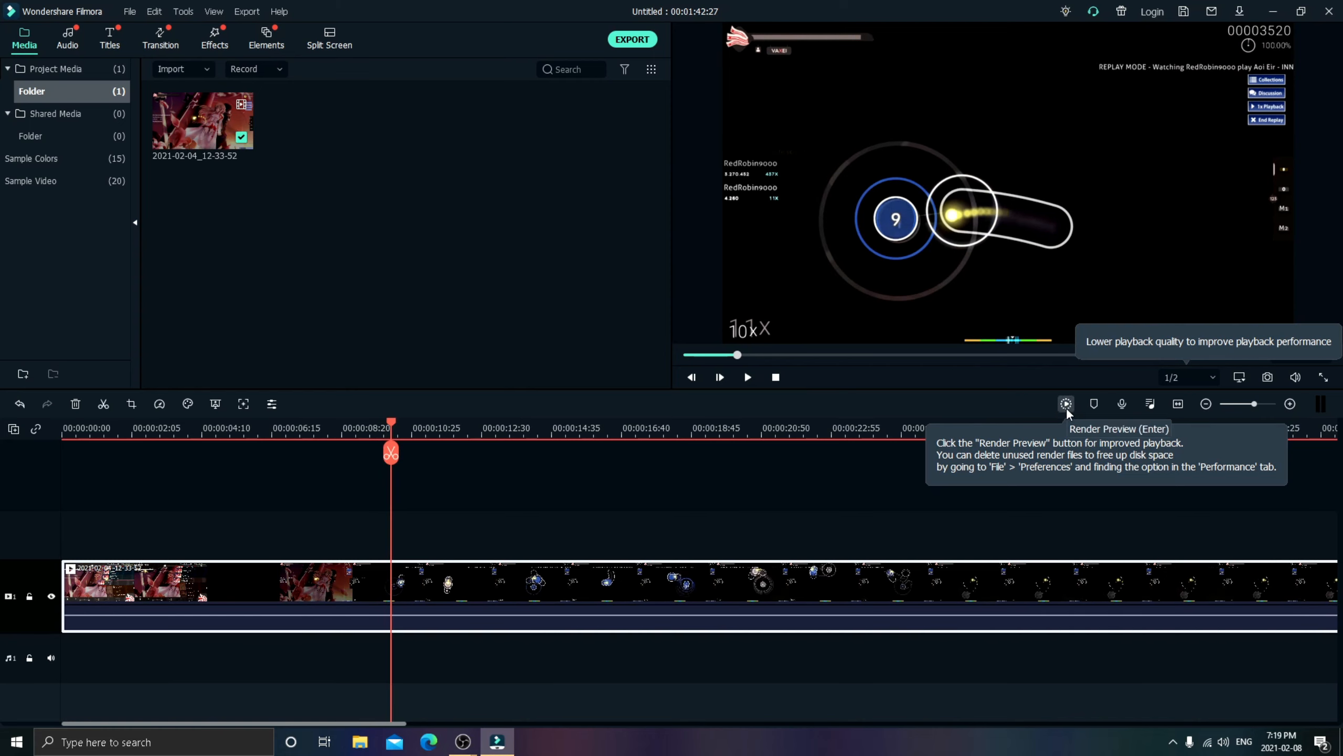
- Open the project's aspect ratio settings and set the resolution width to 2560
left_click(1211, 377)
left_click(1239, 377)
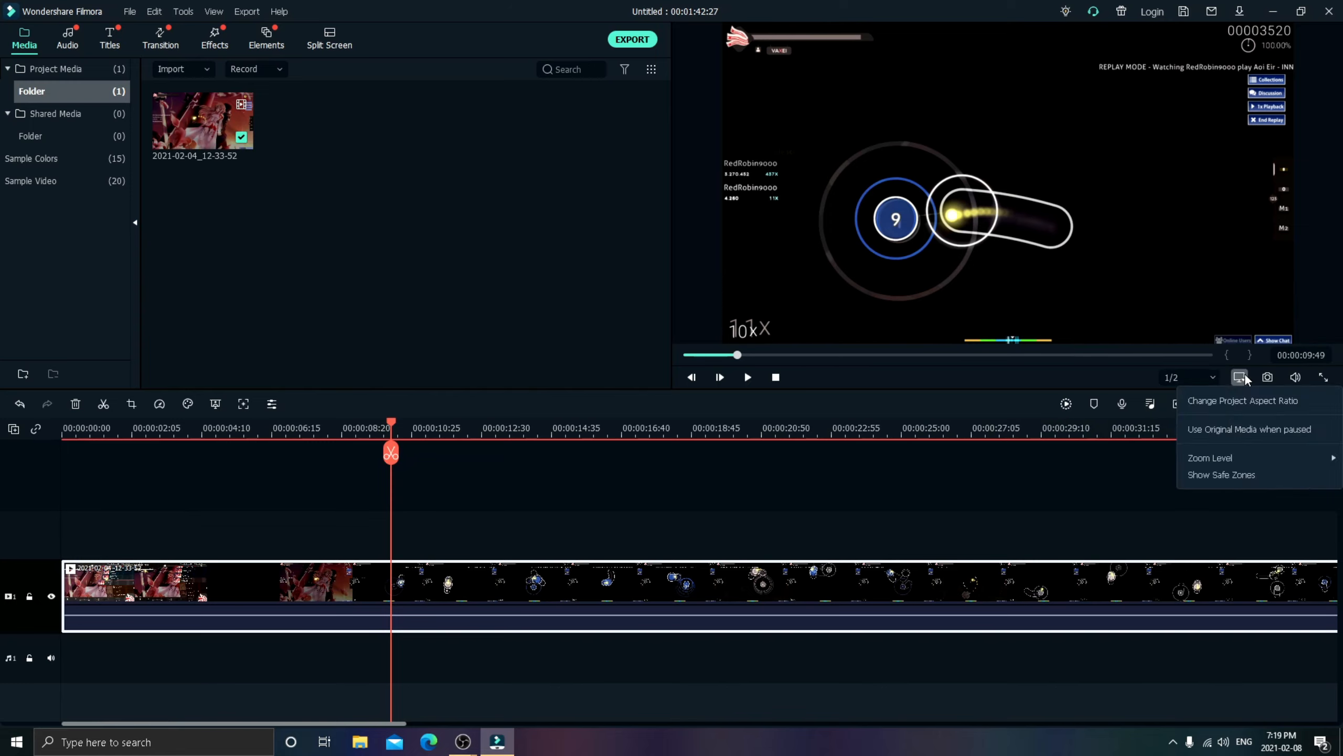
left_click(1236, 400)
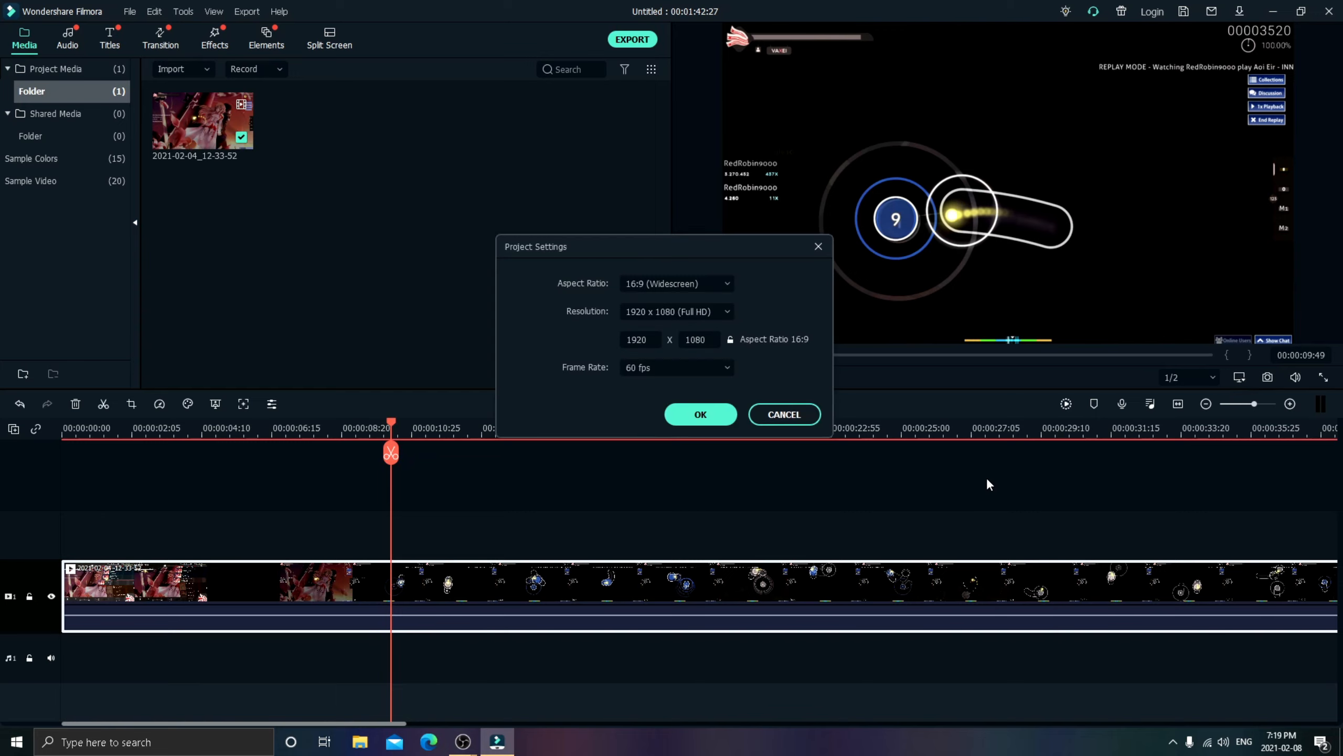
left_click(645, 340)
key("BackSpace")
type("2560")
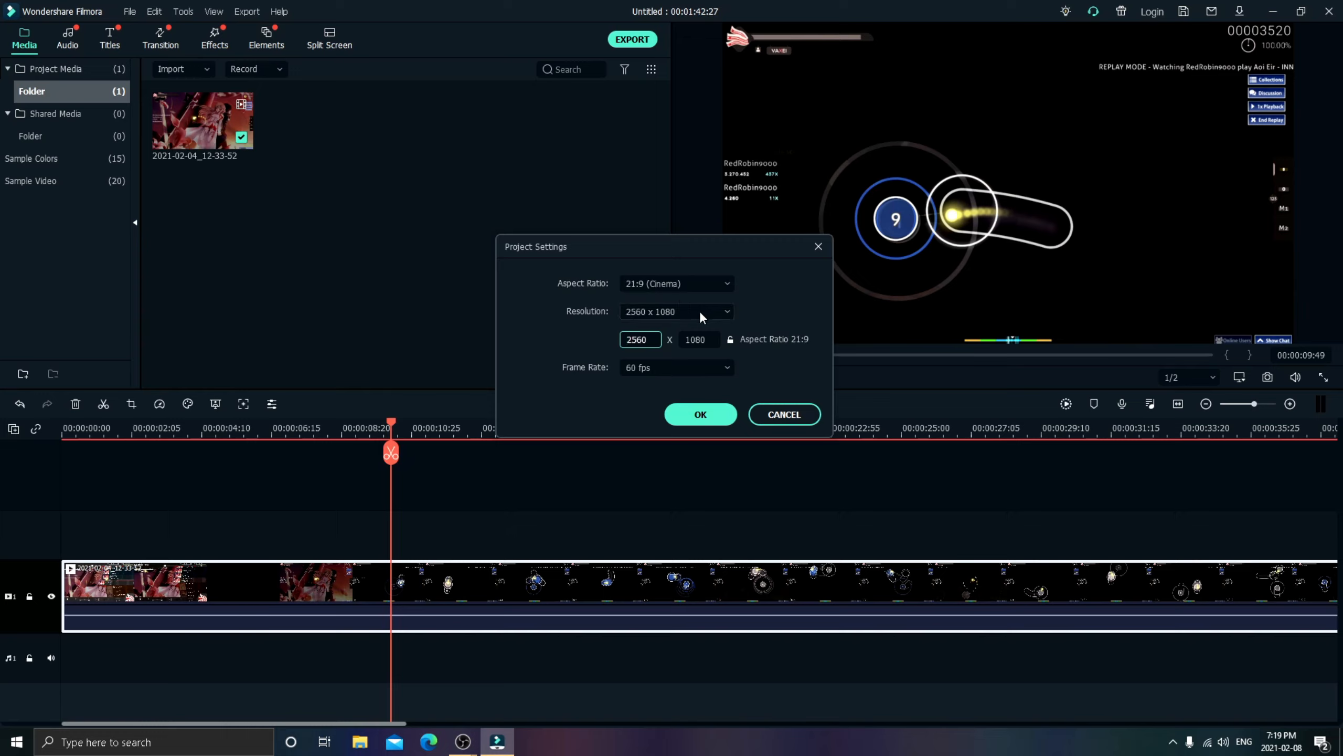
- Set the project resolution height to 1440, keep the width at 2560, and apply the project settings
key("Tab")
type("1440")
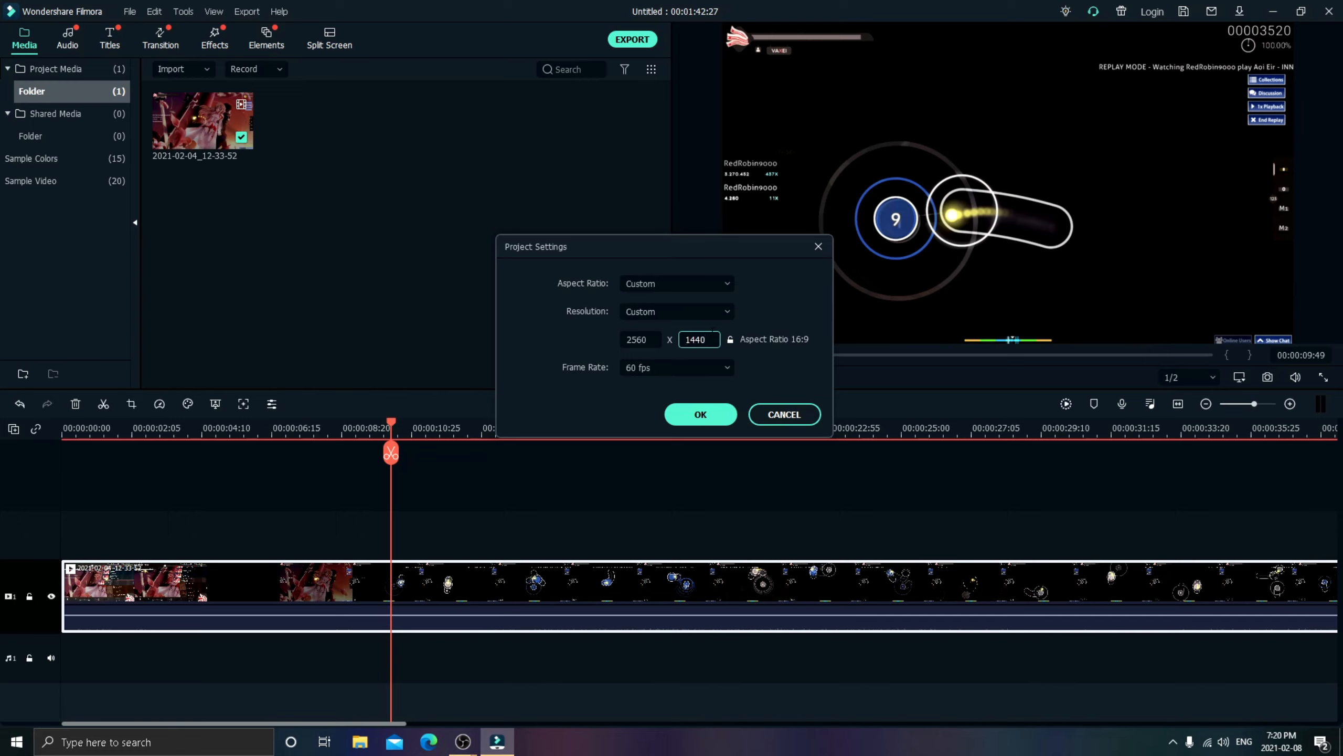
left_click(641, 339)
key("BackSpace")
type("4")
key("BackSpace")
type("0")
left_click(698, 415)
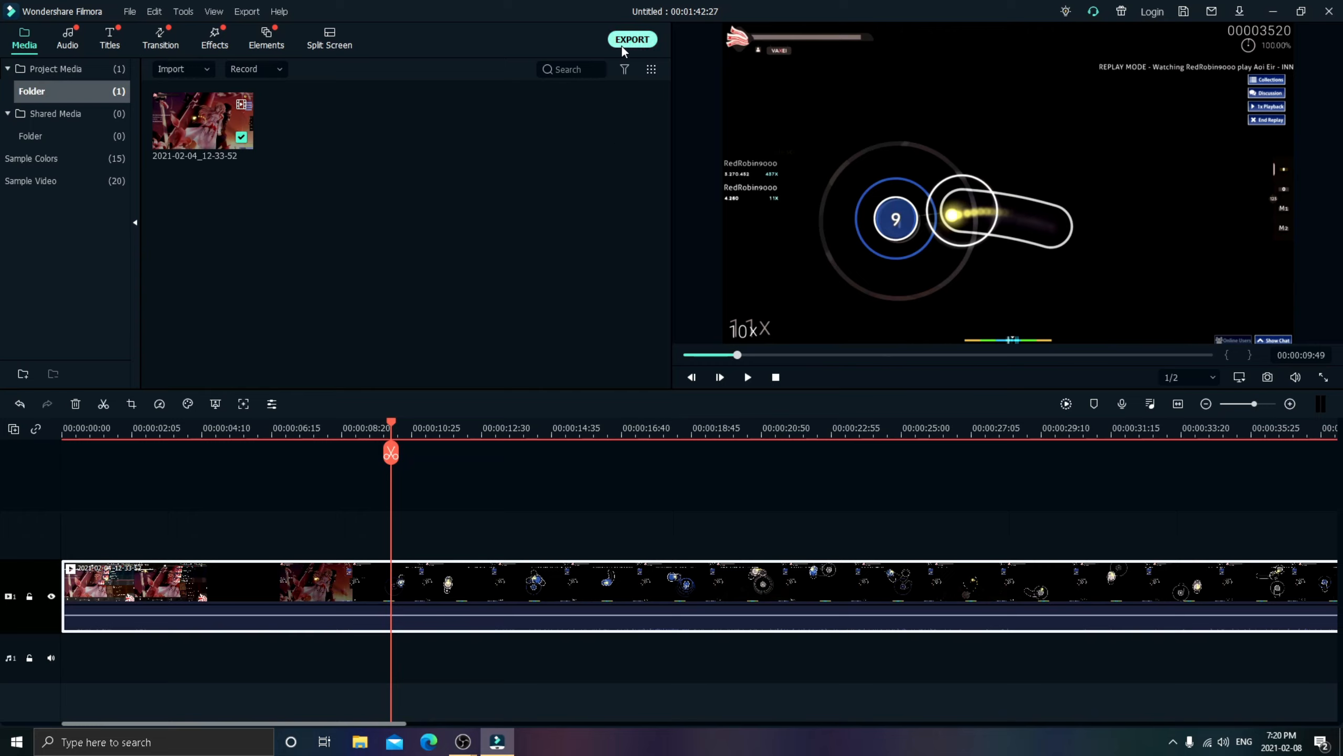
- Move the timeline playhead back to 00:00:04:56
left_click_drag(388, 423, 197, 429)
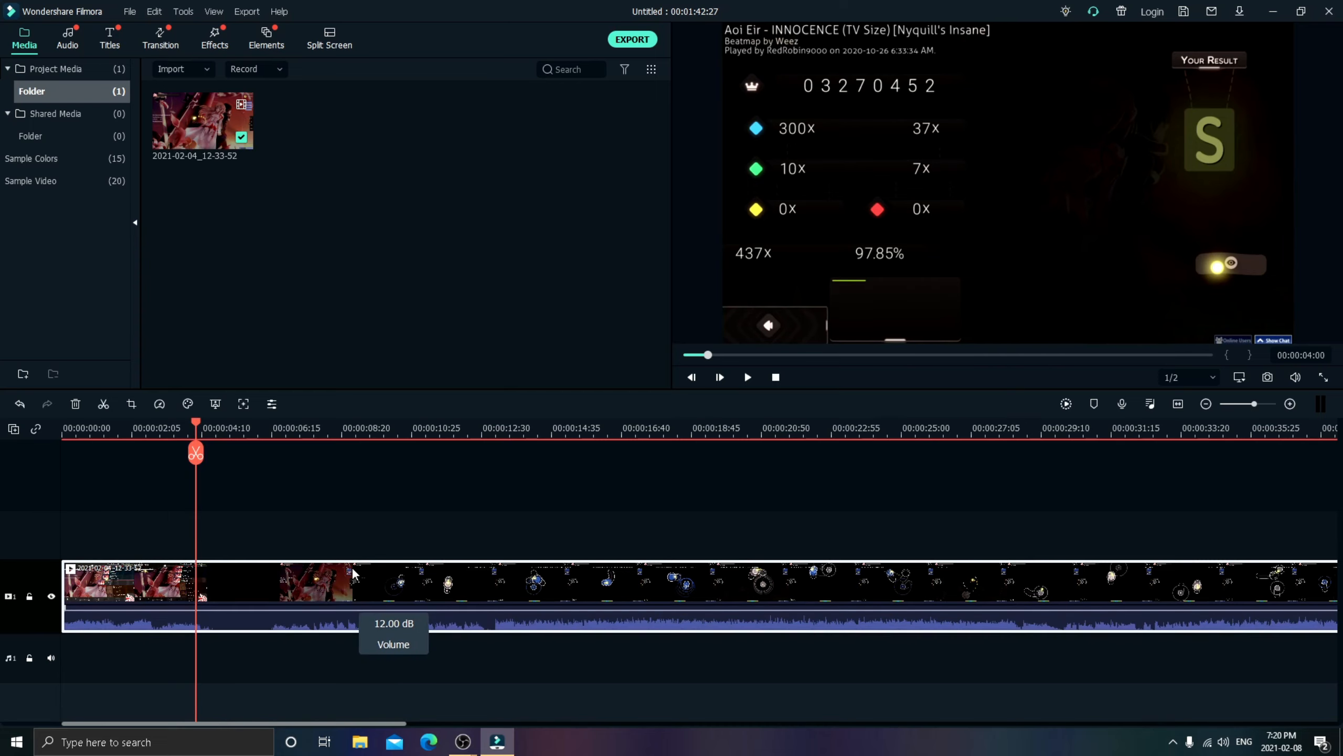
left_click_drag(196, 428, 226, 429)
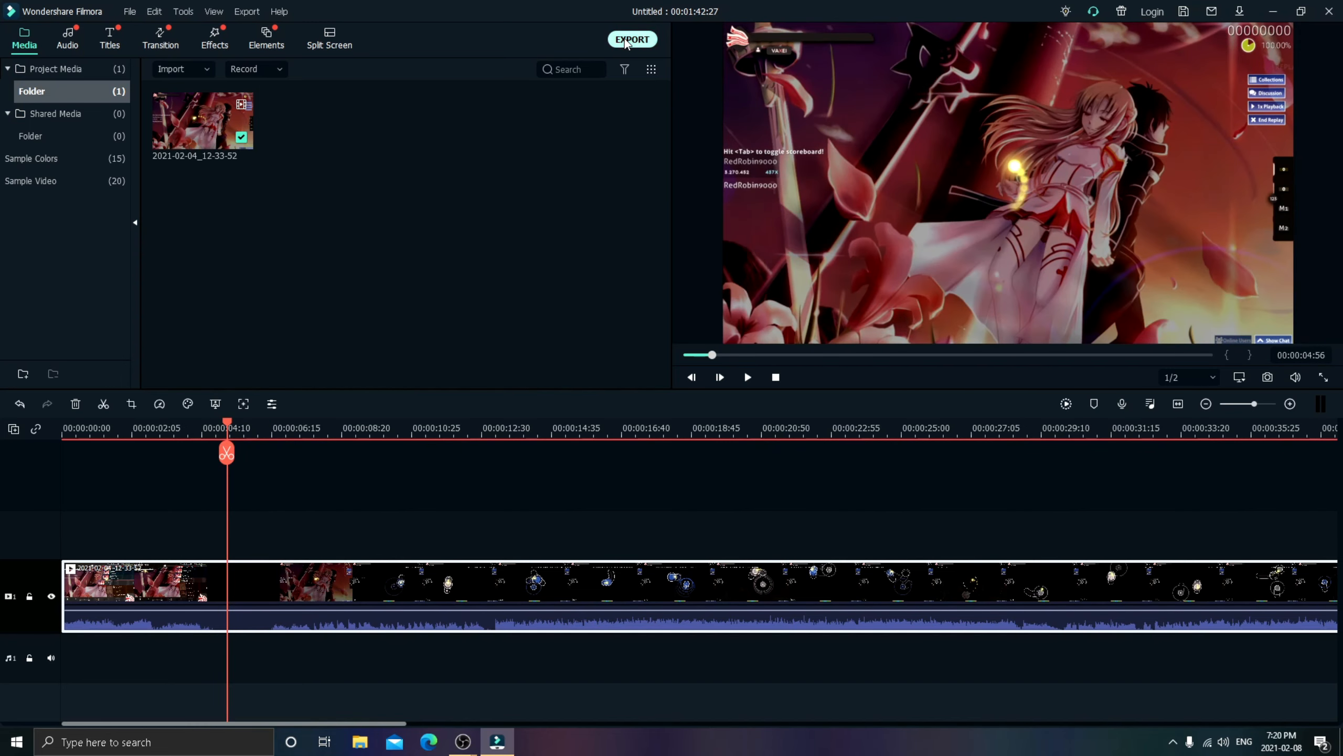
- Examine the MP4 export's encoder, resolution, frame rate and bit rate settings, and close the export window without exporting
left_click(630, 39)
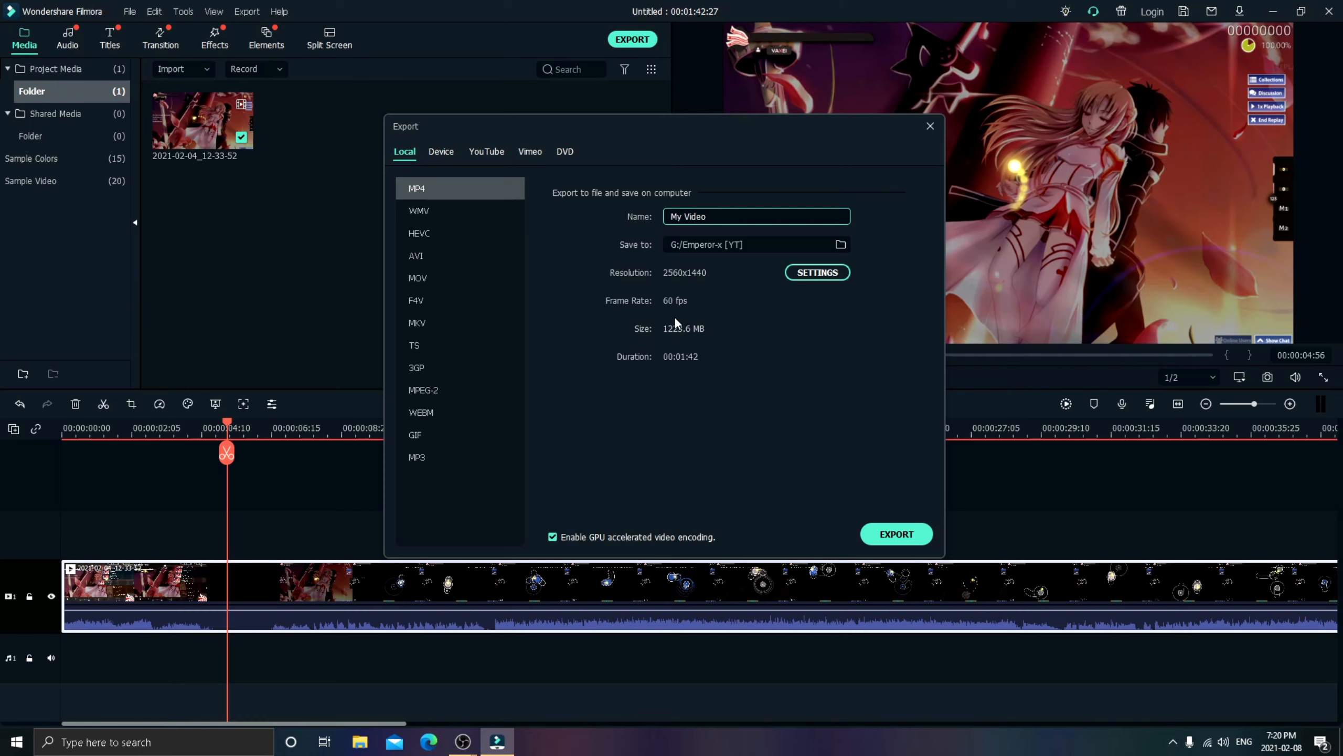
left_click(814, 270)
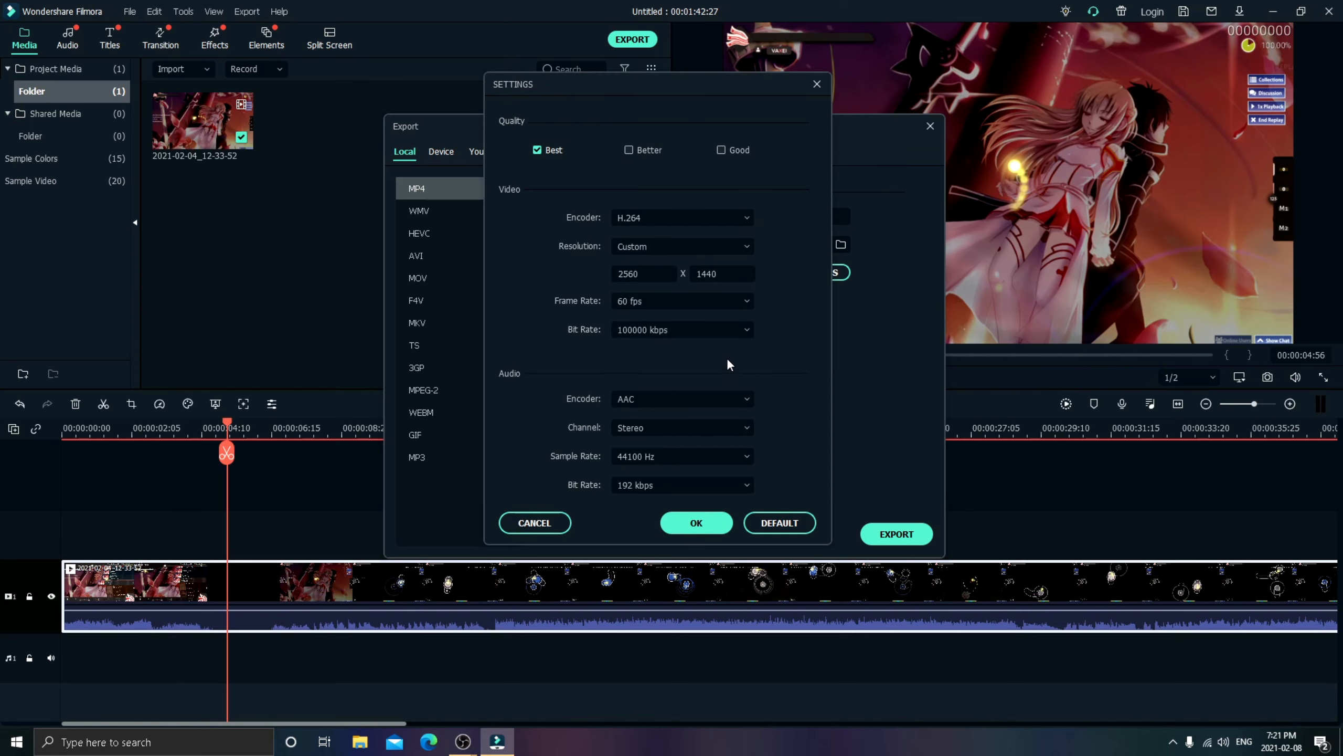
left_click(710, 221)
left_click(710, 221)
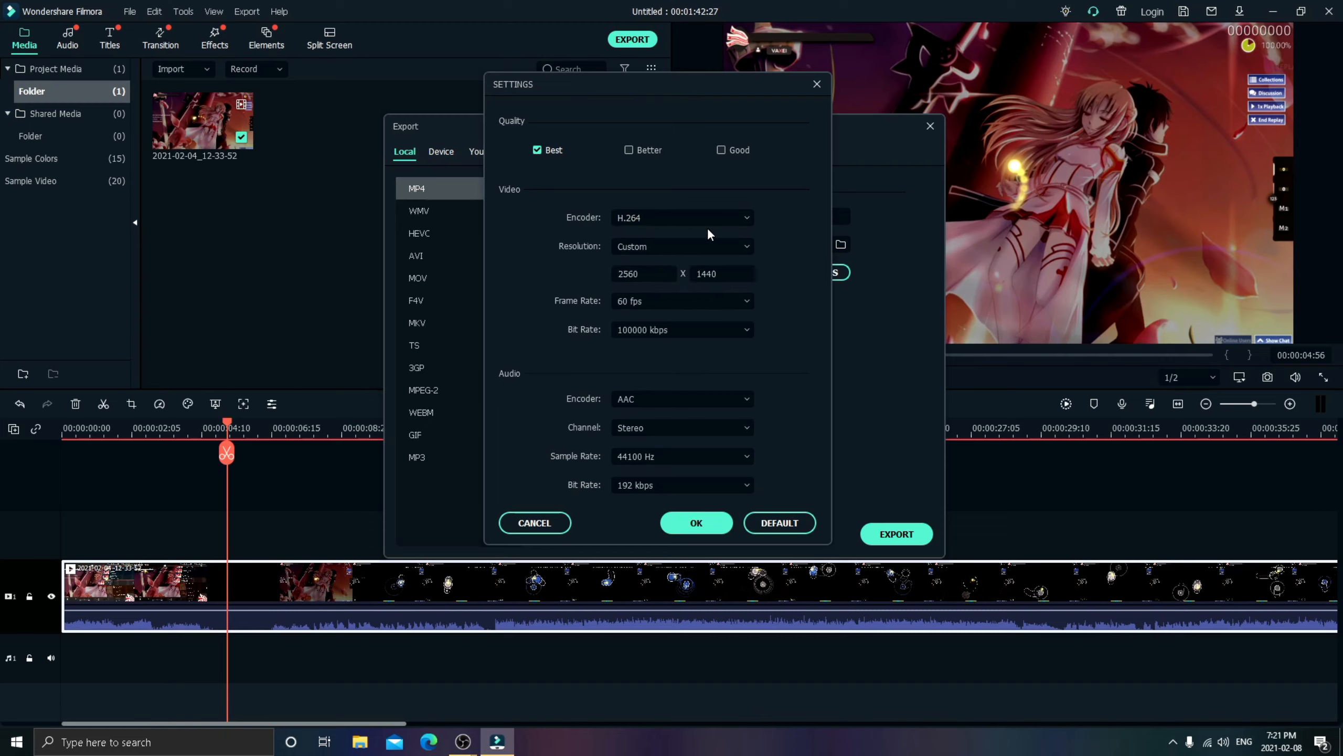
left_click(709, 523)
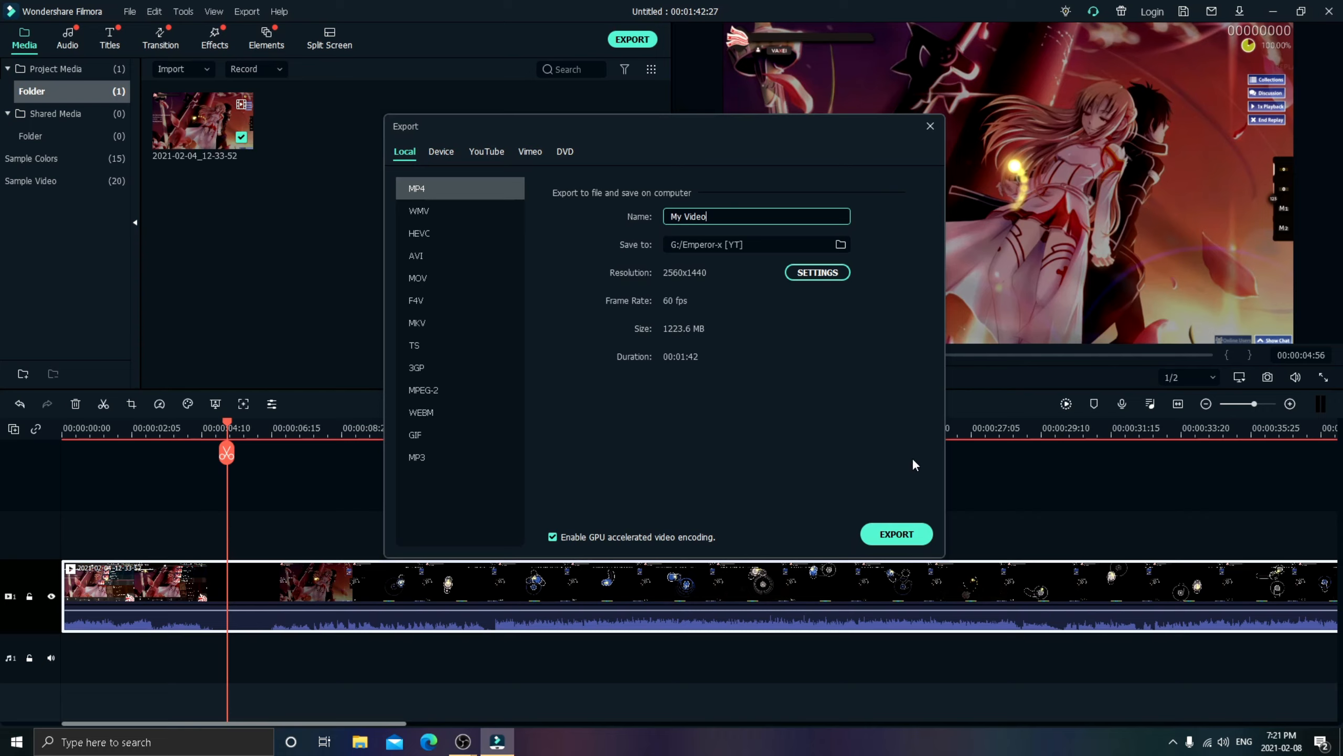
left_click(930, 127)
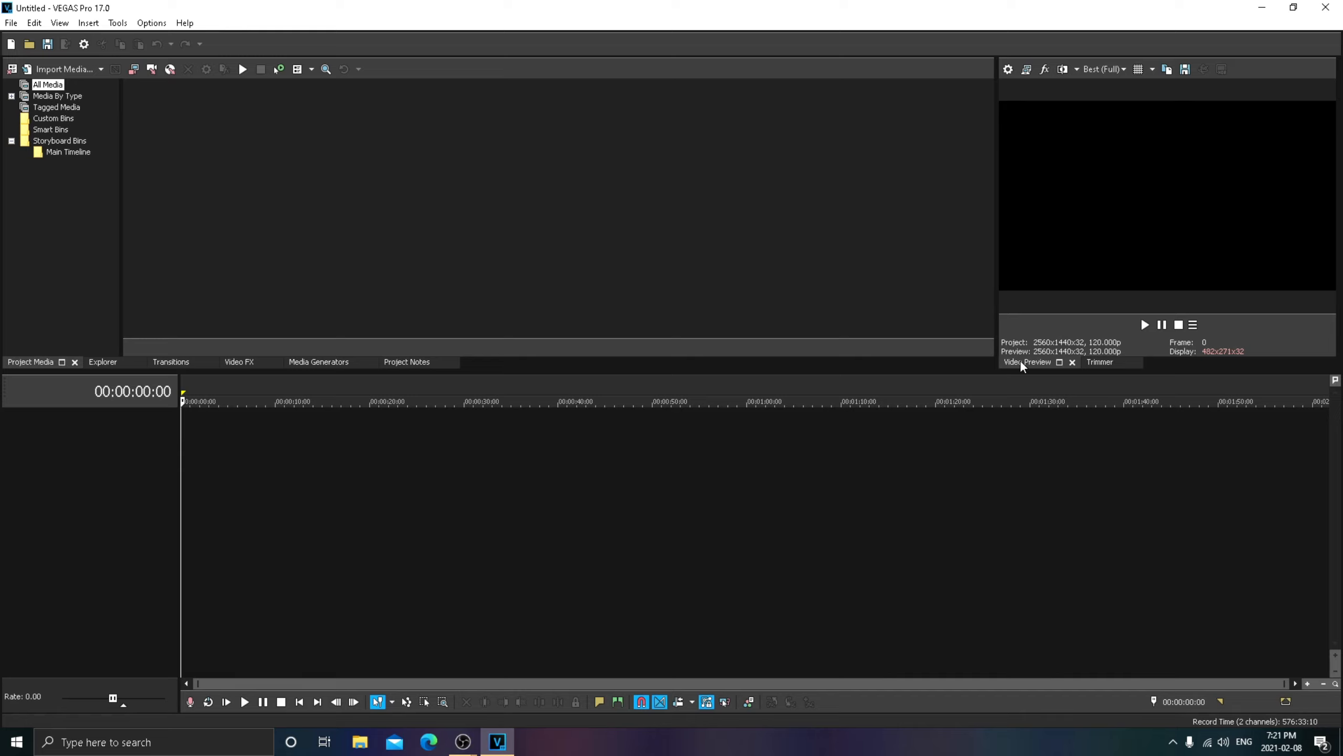
- Check the project video properties in VEGAS Pro and close them without changes
left_click(1008, 69)
left_click(803, 68)
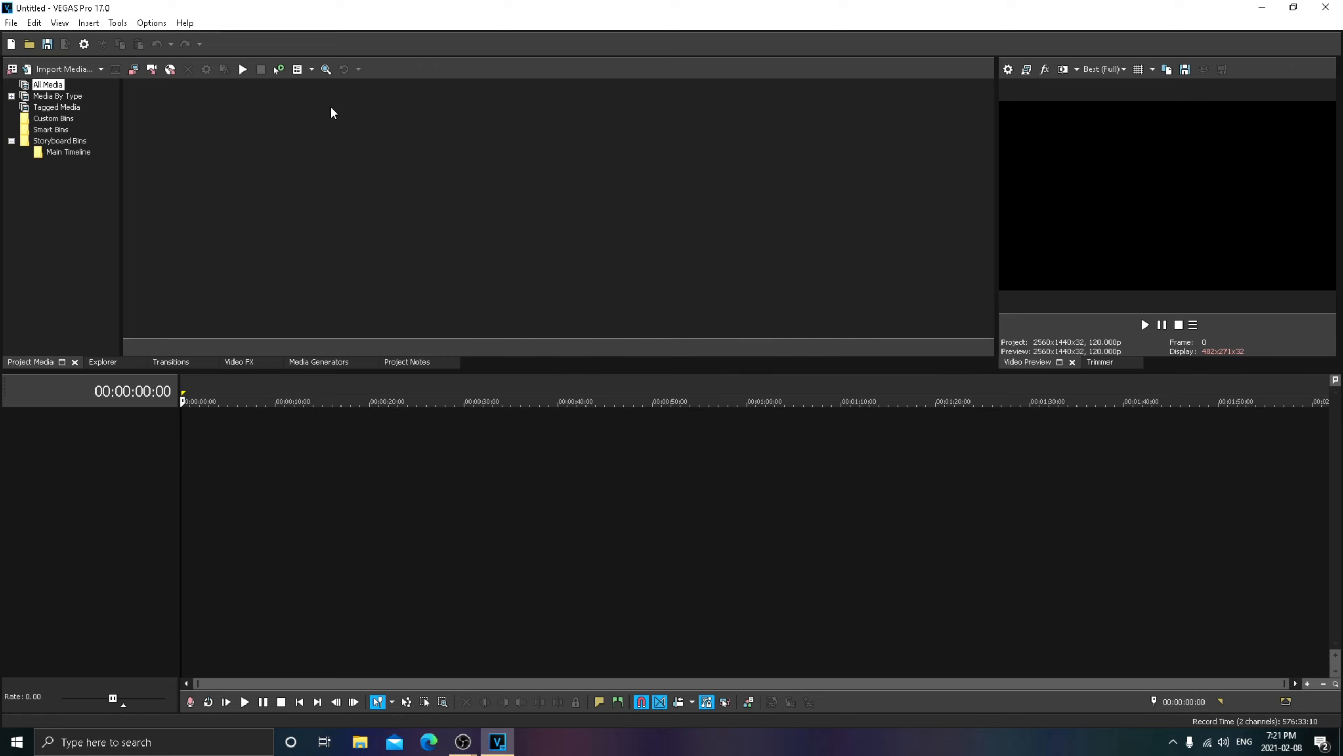
- Open the video 2021-02-04_12-33-52.mp4 onto the timeline and play it from about 20 seconds
left_click(28, 45)
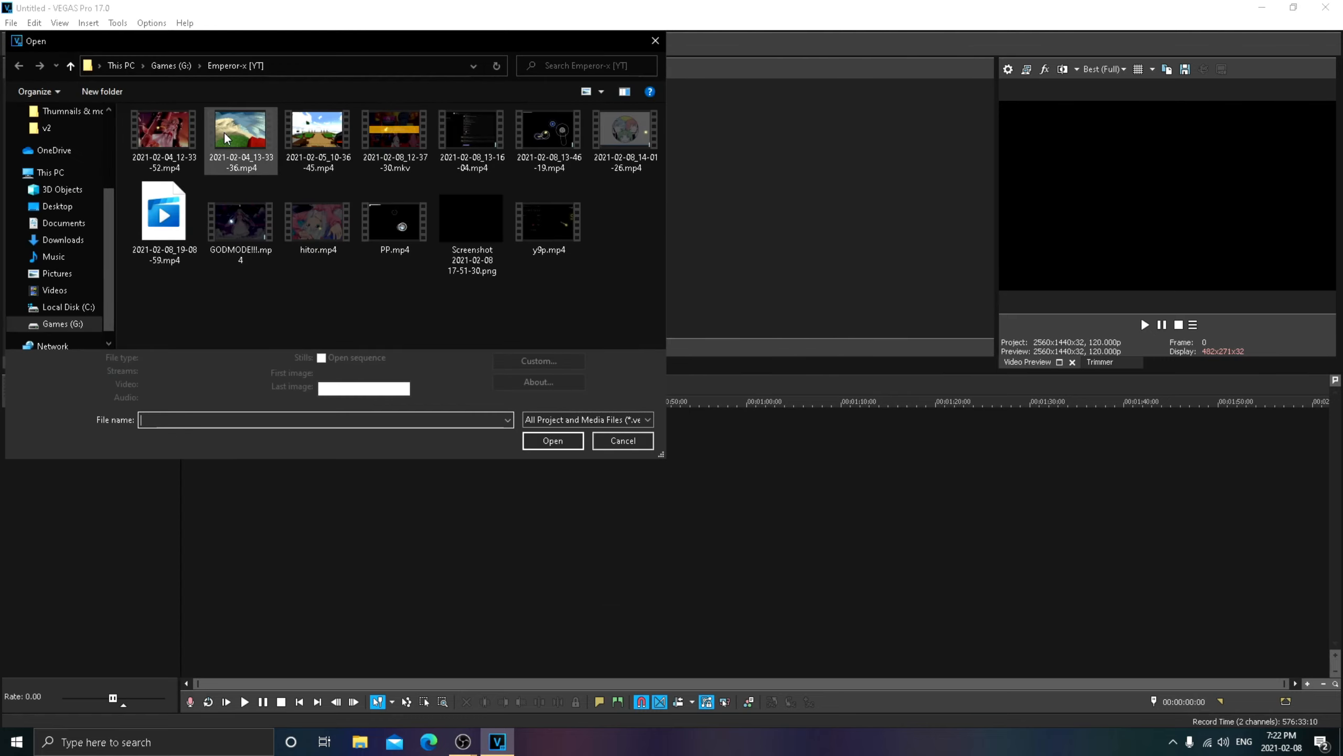
left_click(170, 132)
left_click(553, 448)
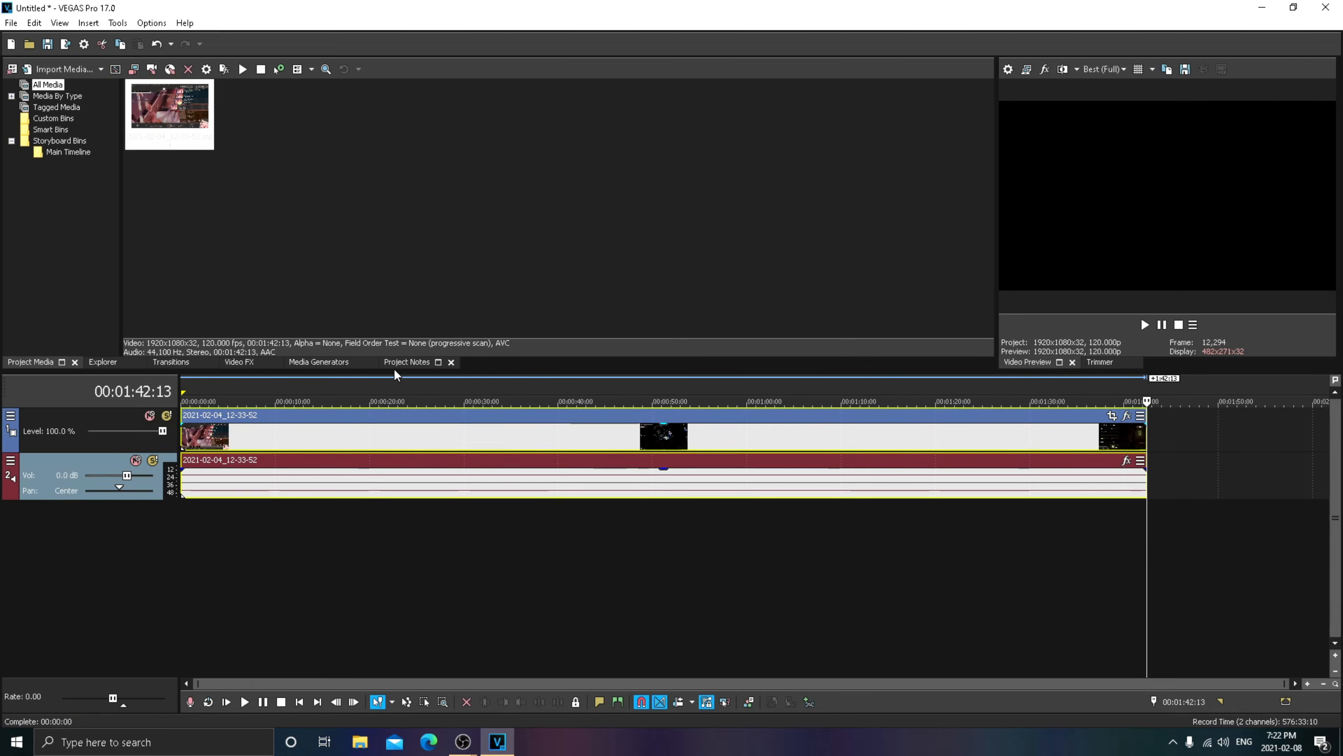
left_click(376, 391)
key("space")
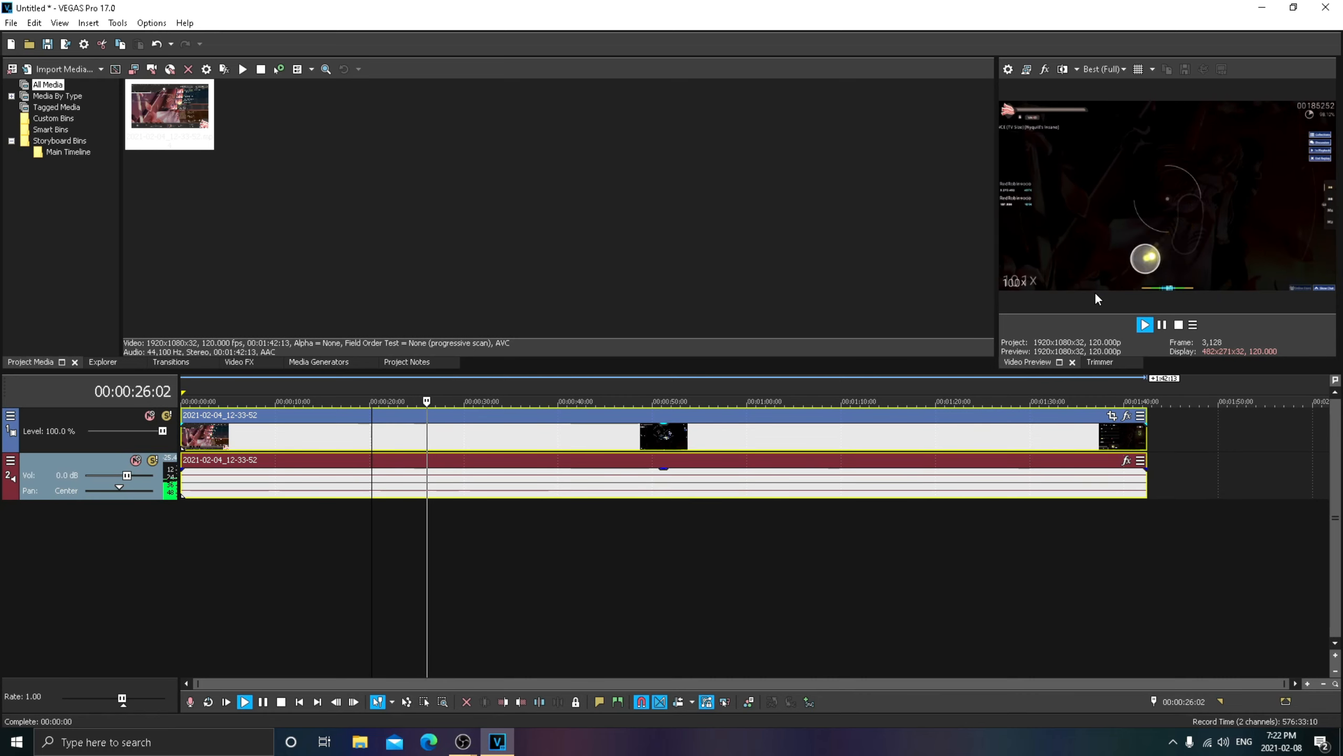
- Stop playback and try setting the project's video width to 2650 and height to 1440 in the project properties
key("space")
left_click(1008, 69)
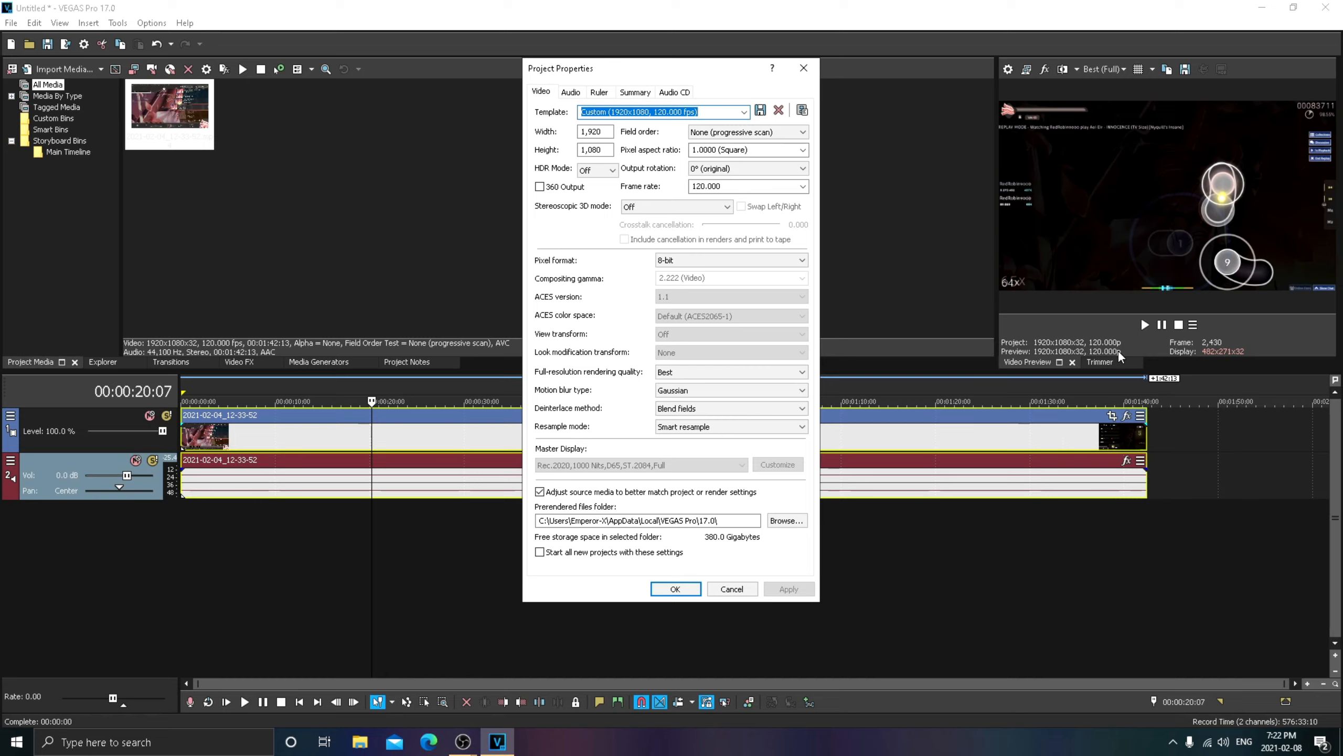
left_click(604, 133)
left_click_drag(604, 133, 565, 131)
key("BackSpace")
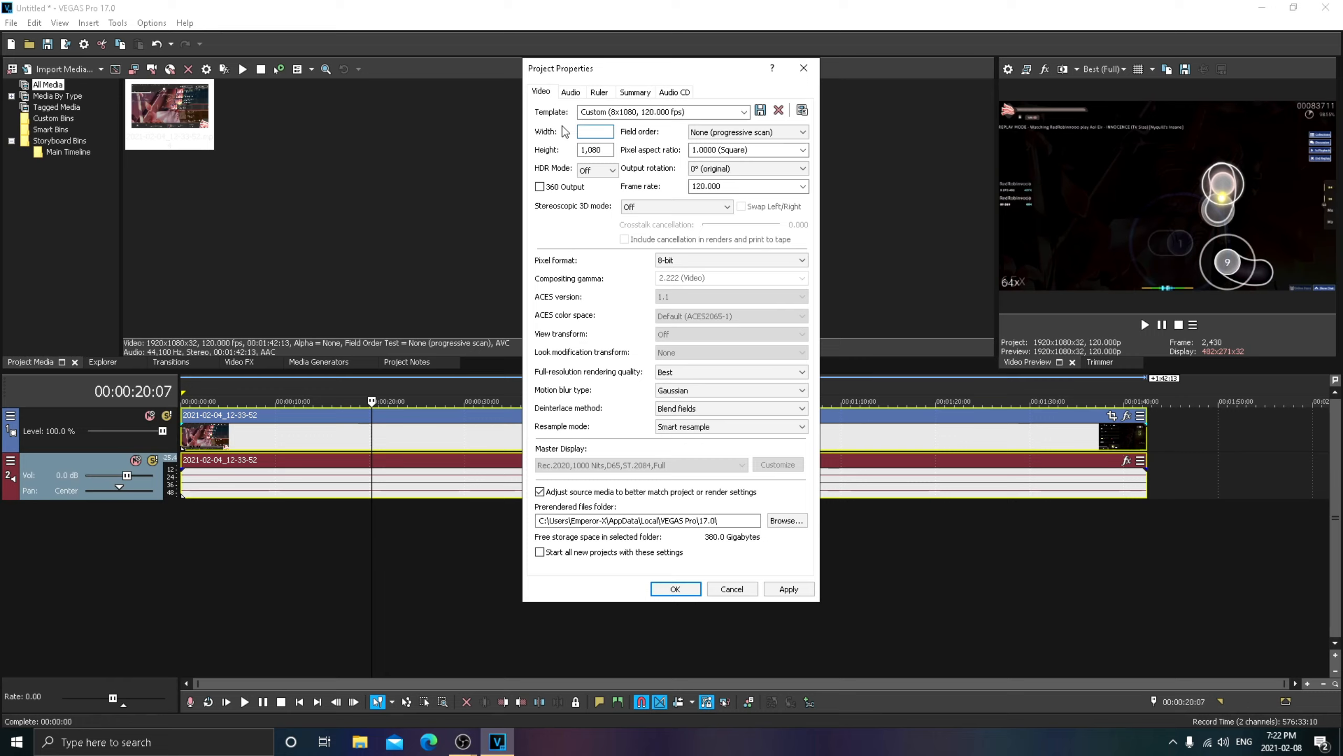
type("2650")
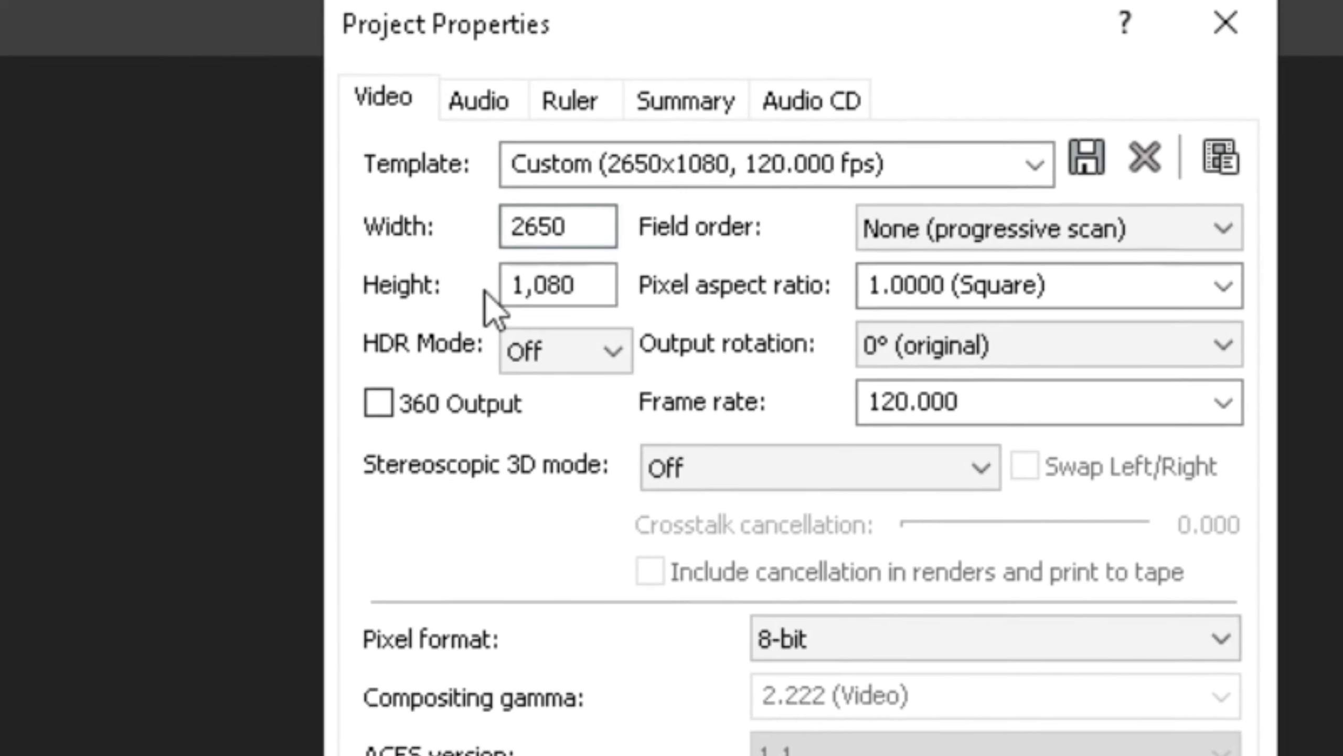
double_click(540, 293)
type("1")
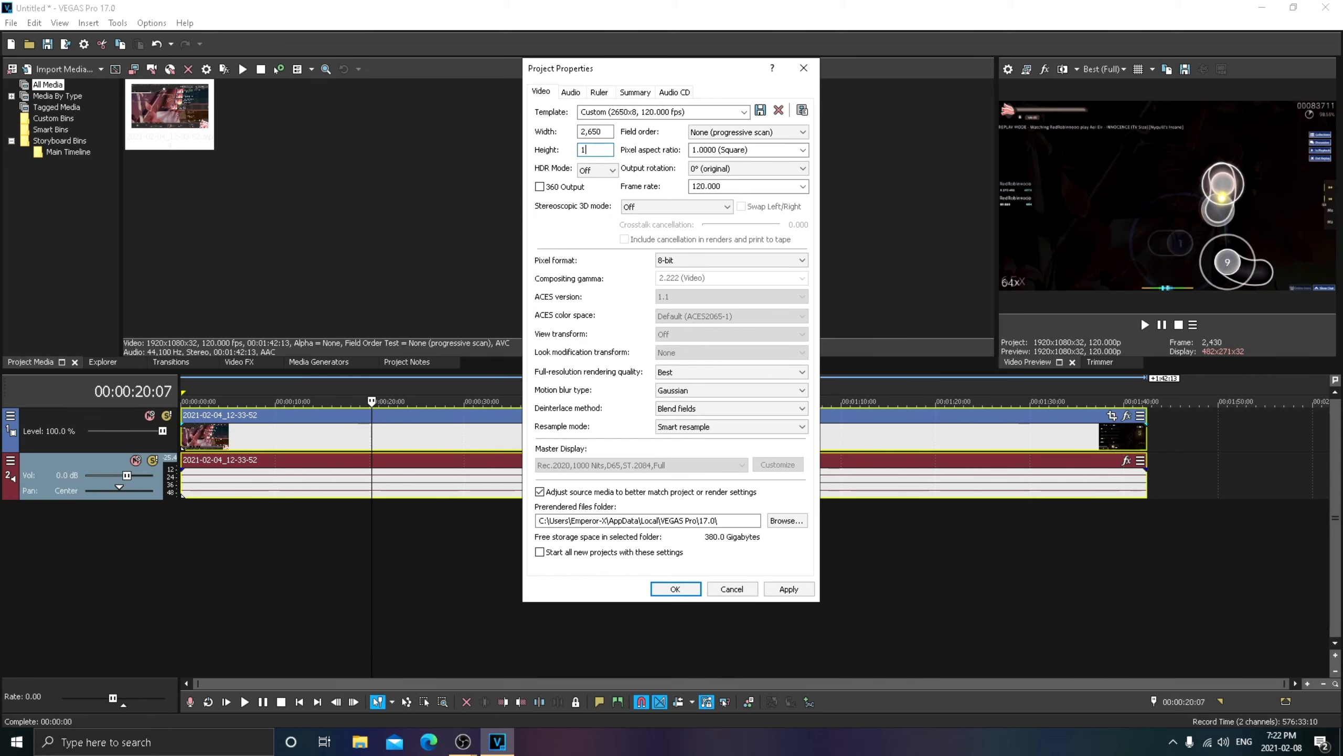
type("440")
- Examine the rendering quality, motion blur, deinterlace and resample options, and close the project properties without applying any changes
left_click(727, 374)
left_click(718, 412)
left_click(686, 393)
left_click(669, 416)
left_click(689, 414)
left_click(696, 435)
left_click(695, 432)
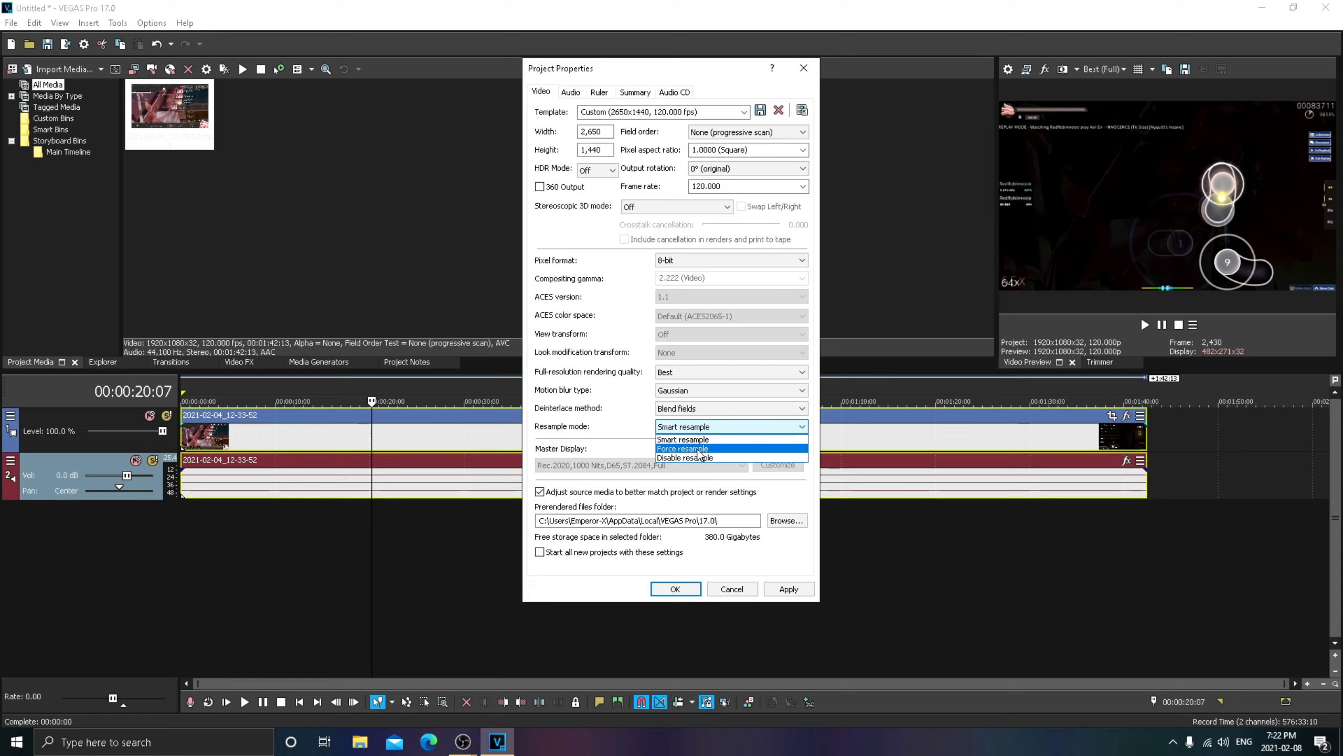
left_click(703, 439)
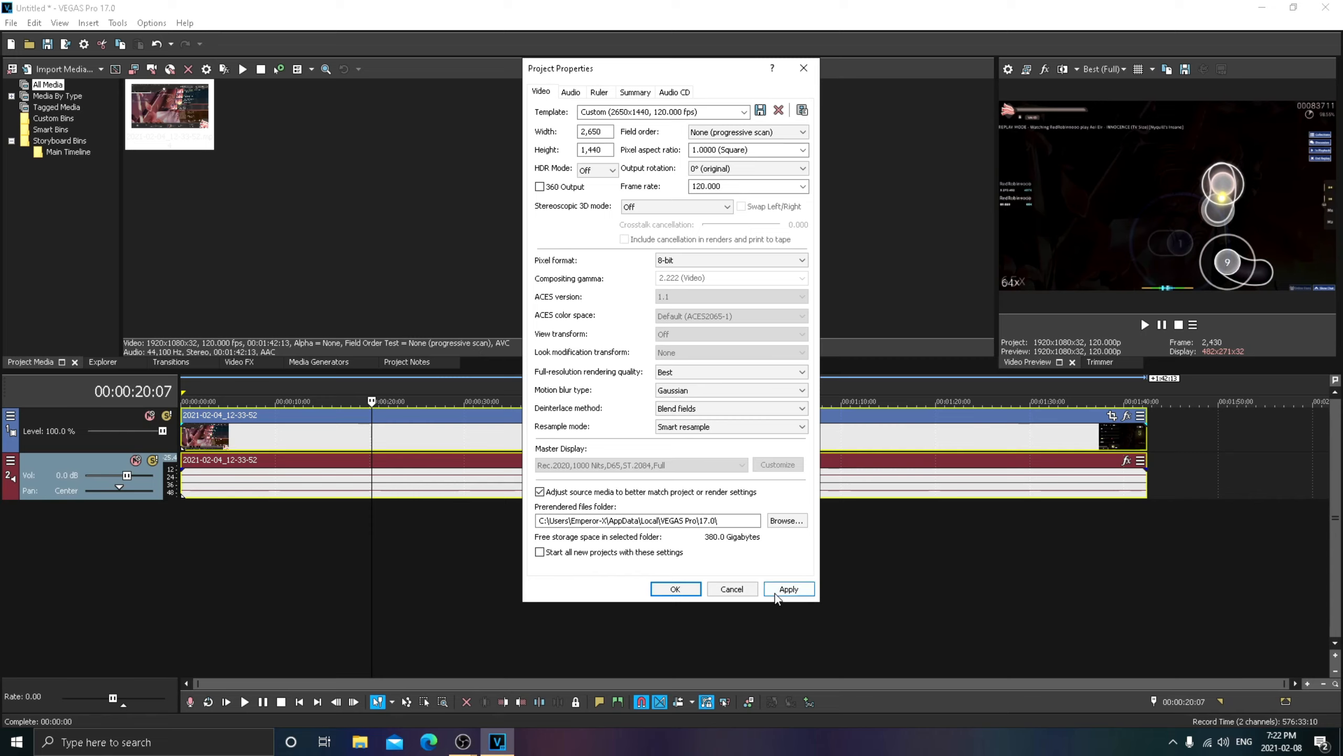
left_click(735, 590)
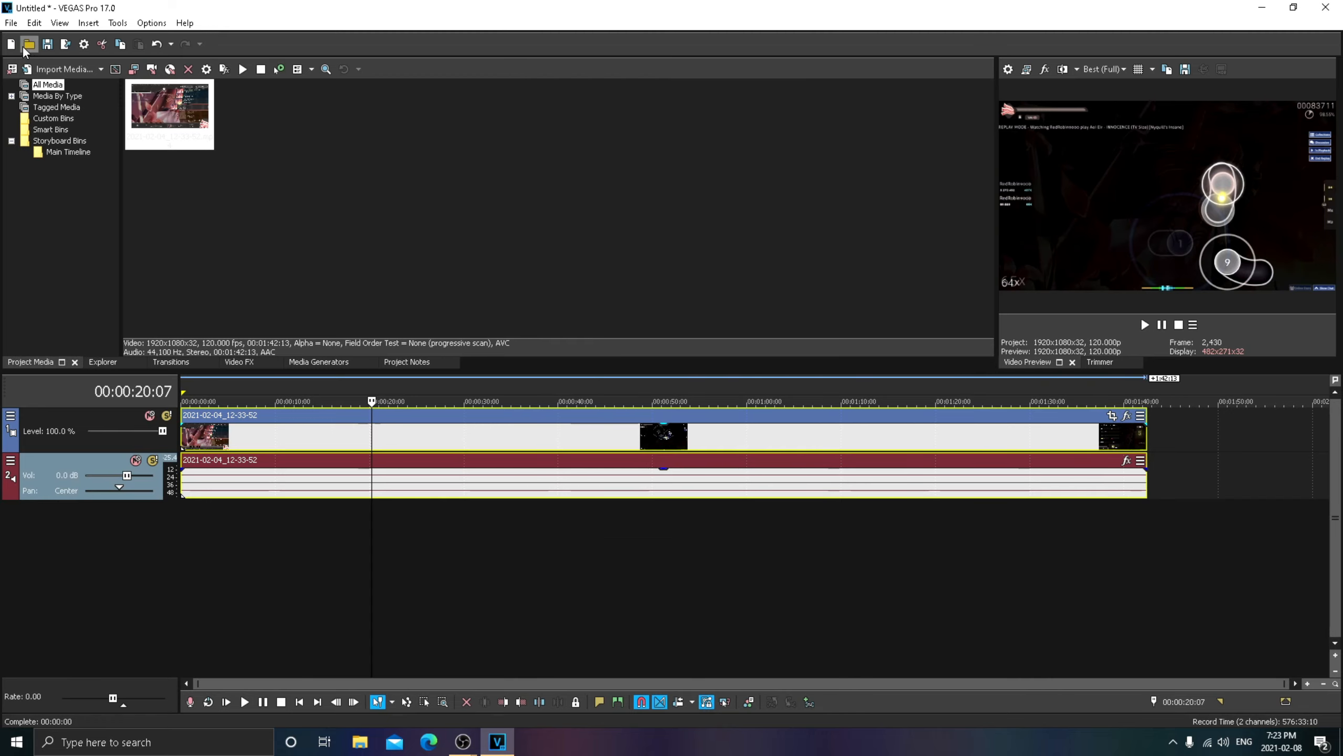
- Open the render settings and choose the MAGIX HEVC/AAC MP4 template Internet 4K UHD 2160p 50 fps (Intel QSV)
left_click(65, 44)
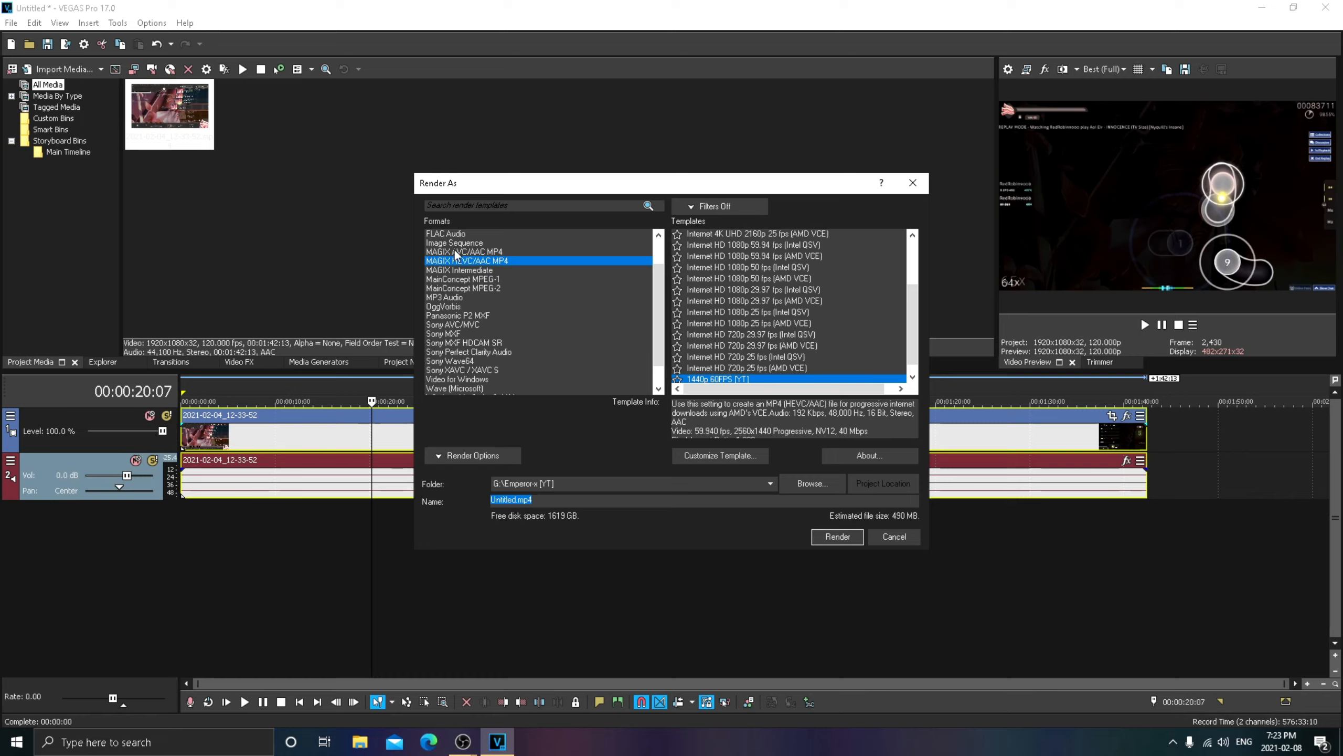
scroll(696, 329, "up", 3)
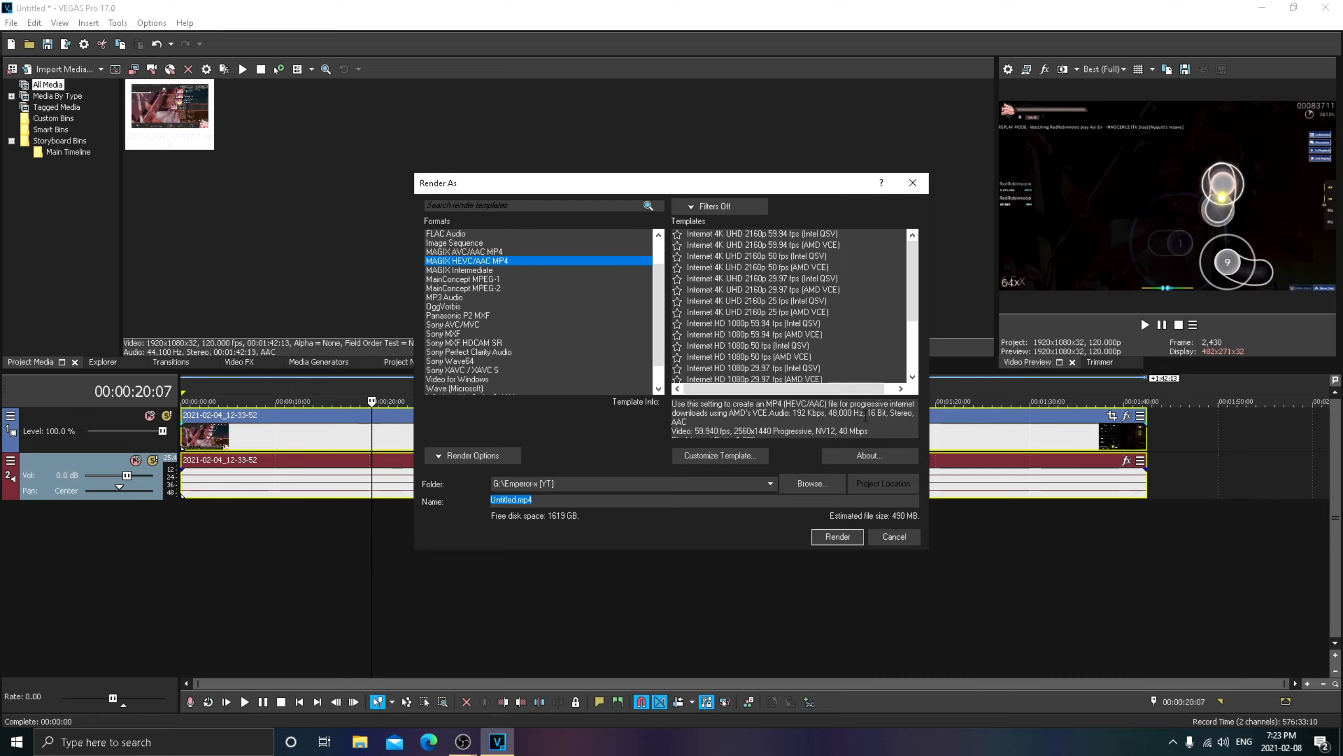
left_click(750, 254)
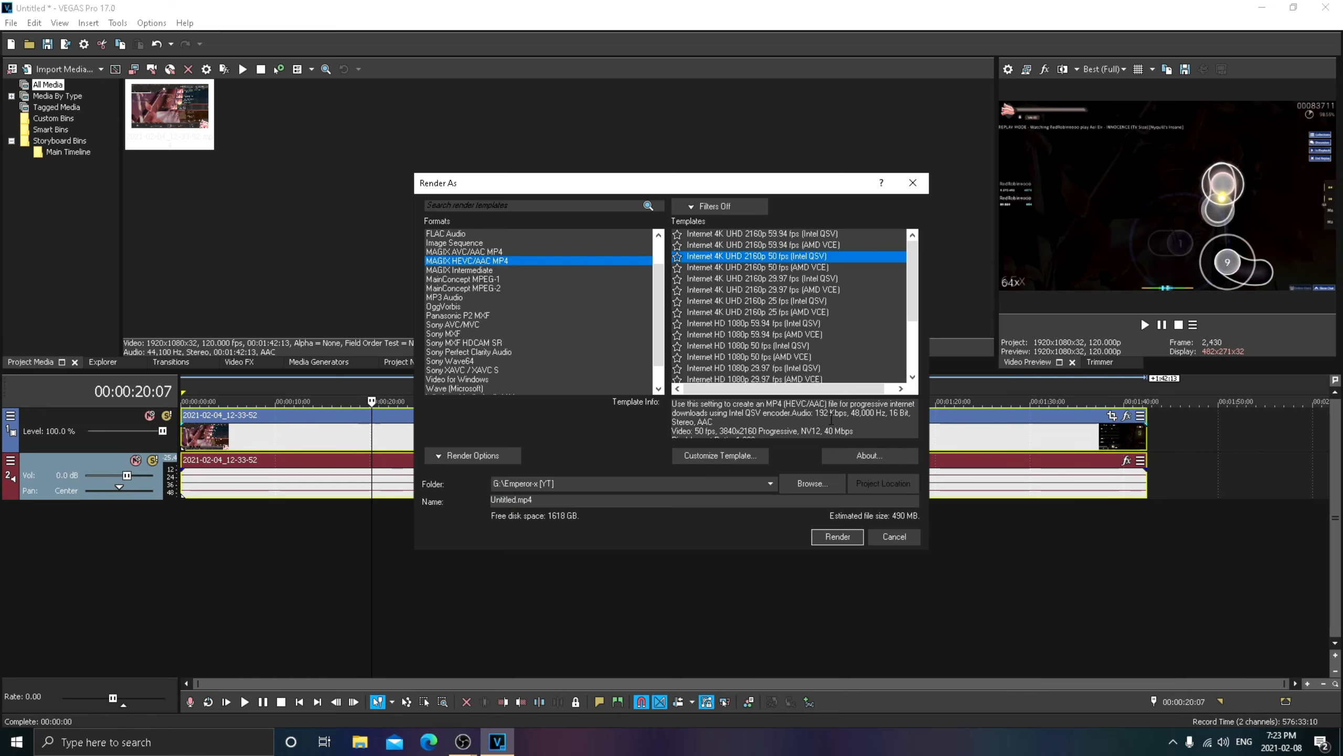
left_click(808, 478)
left_click(1013, 545)
- Customize the selected render template with a custom frame size of 2560 x 1440
left_click(703, 455)
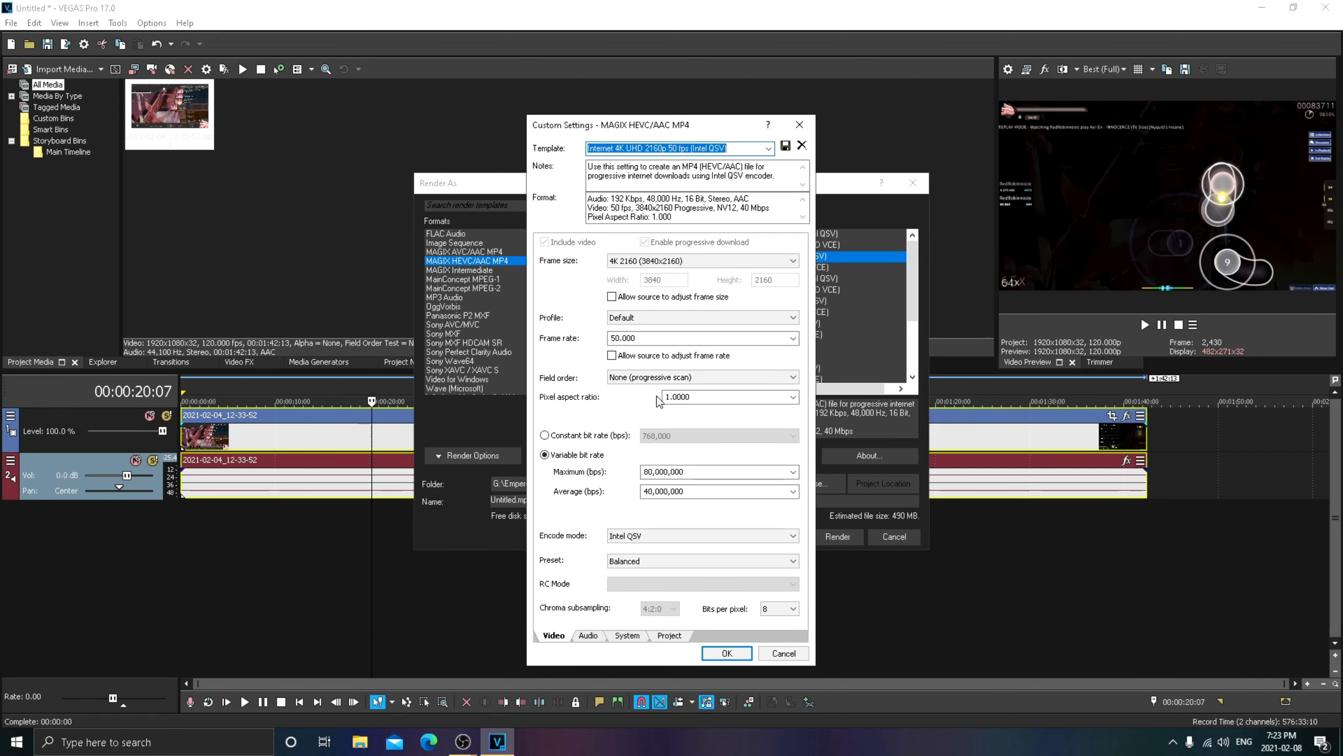
left_click(717, 259)
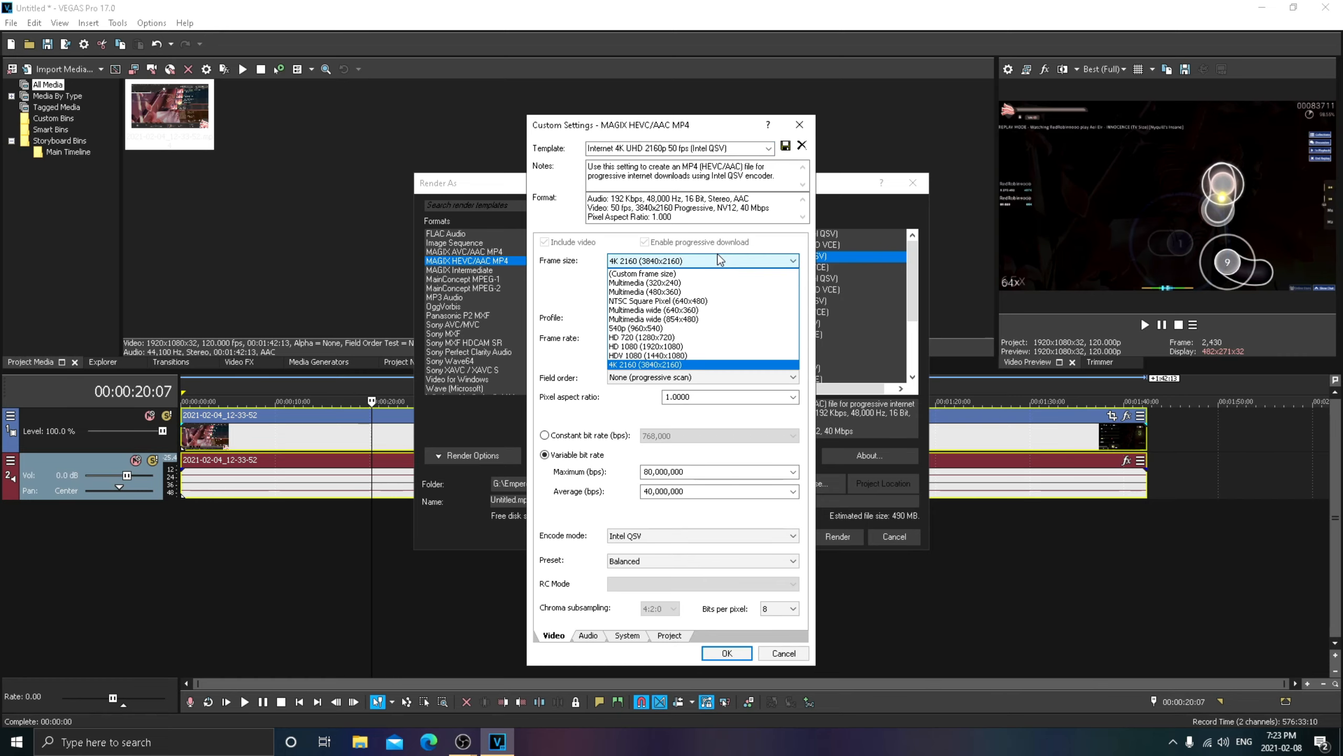
left_click(655, 275)
key("Tab")
type("2")
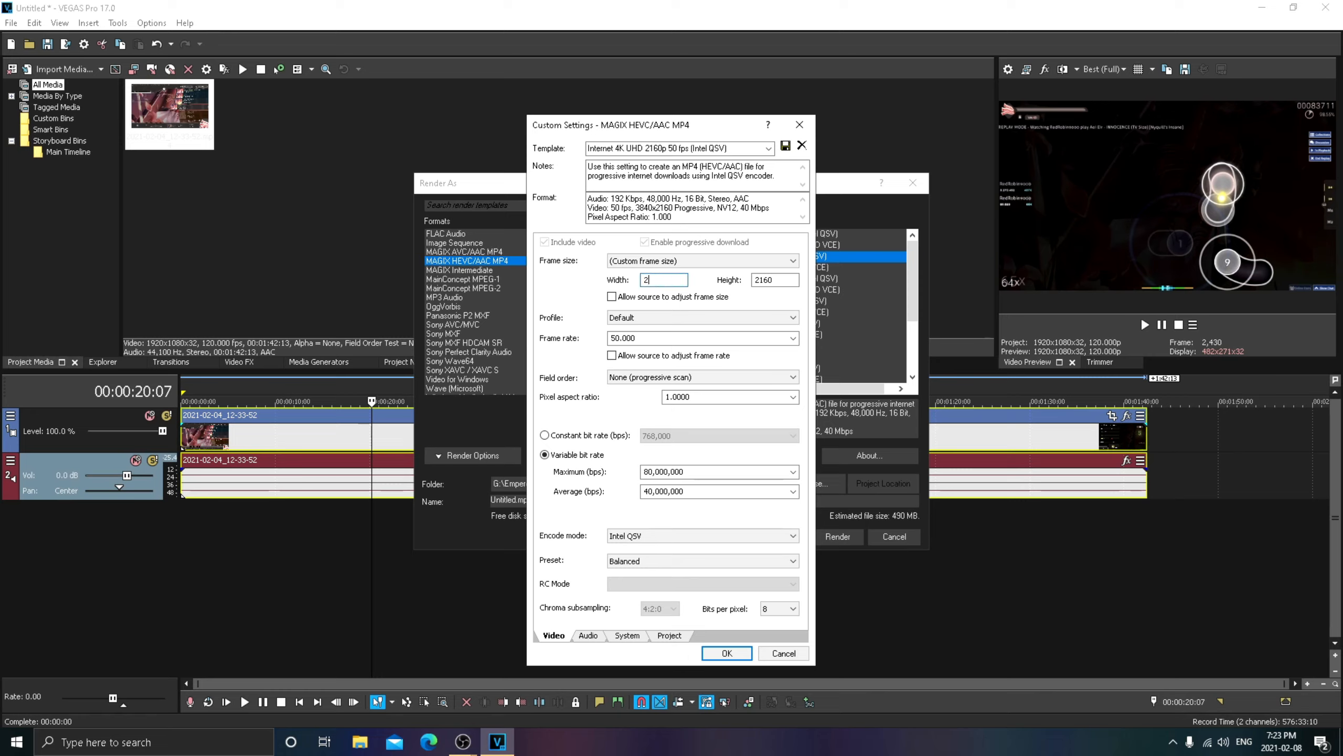
key("Tab")
type("1")
left_click(727, 654)
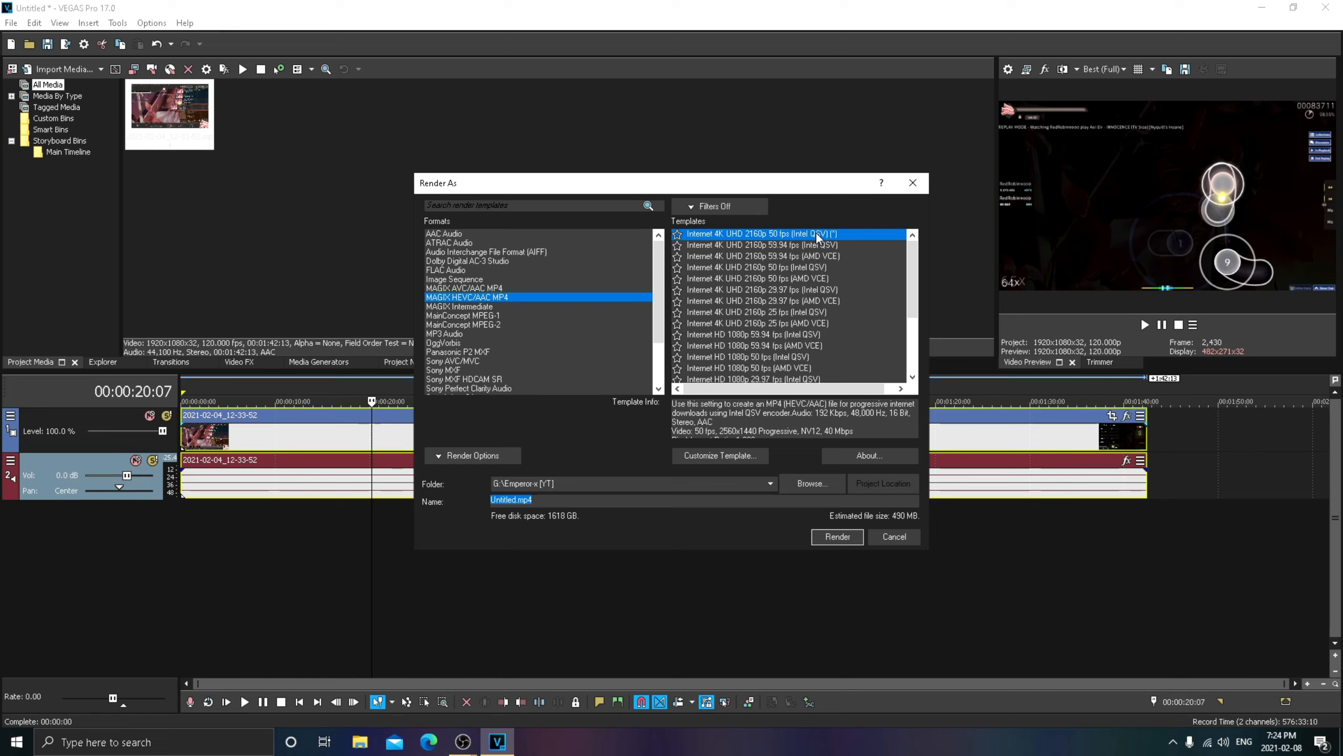
- Select the saved render template 1440p 60FPS [YT] and review its custom settings without changing them
scroll(843, 361, "down", 3)
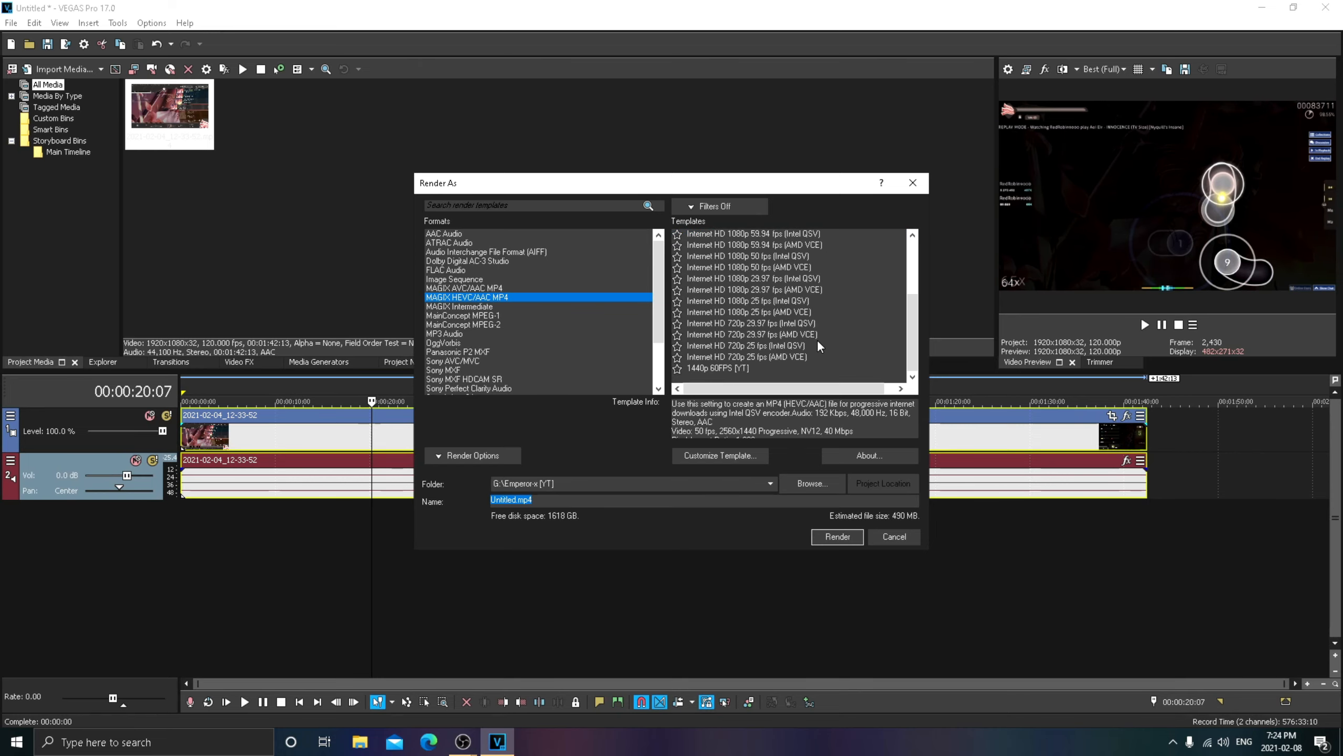
left_click(714, 368)
left_click(741, 456)
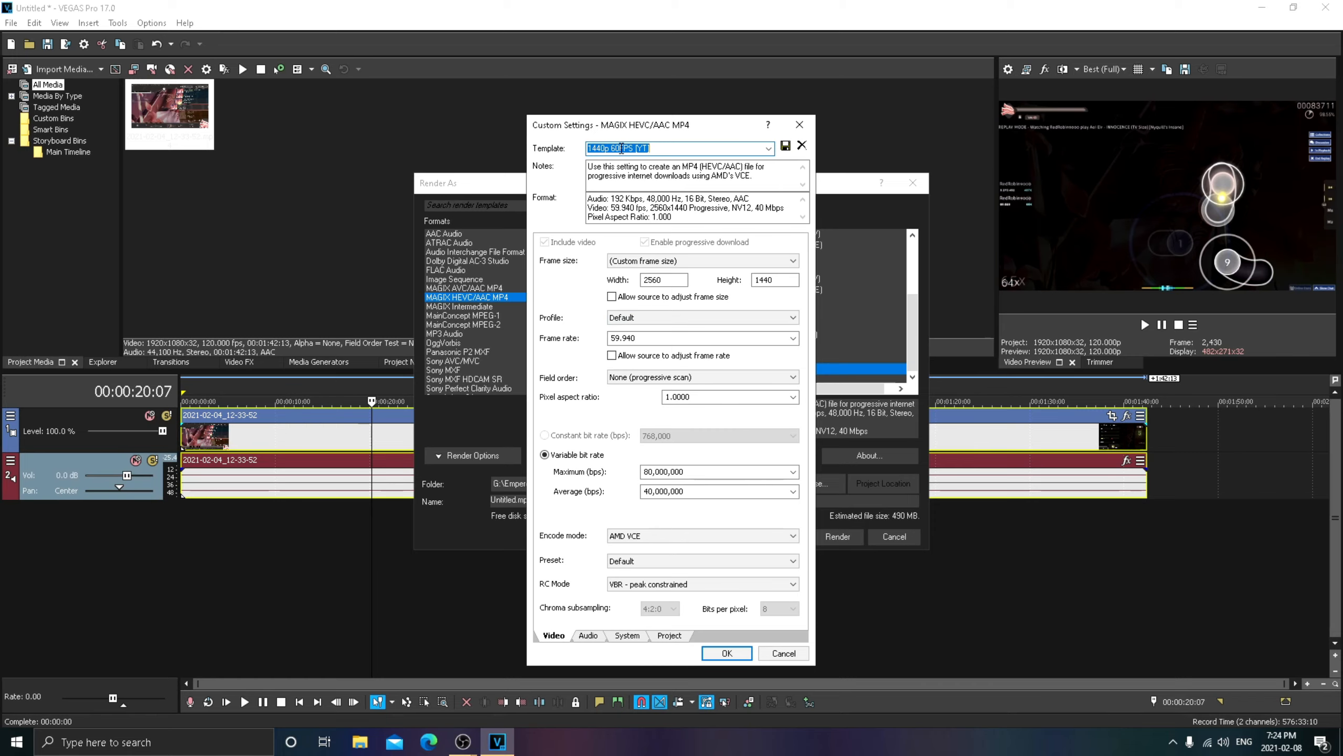
left_click(665, 147)
left_click(799, 125)
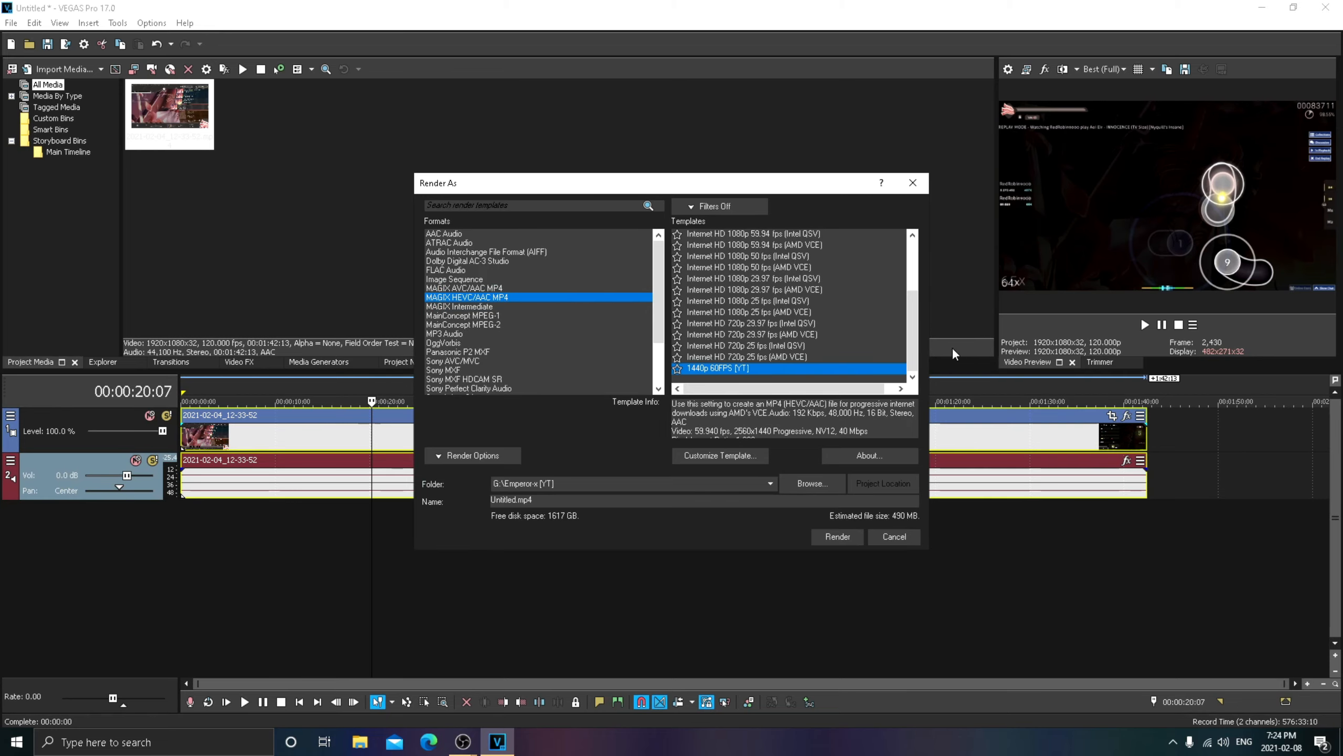
- Start rendering the project as Untitled.mp4 and show the desktop
left_click(837, 536)
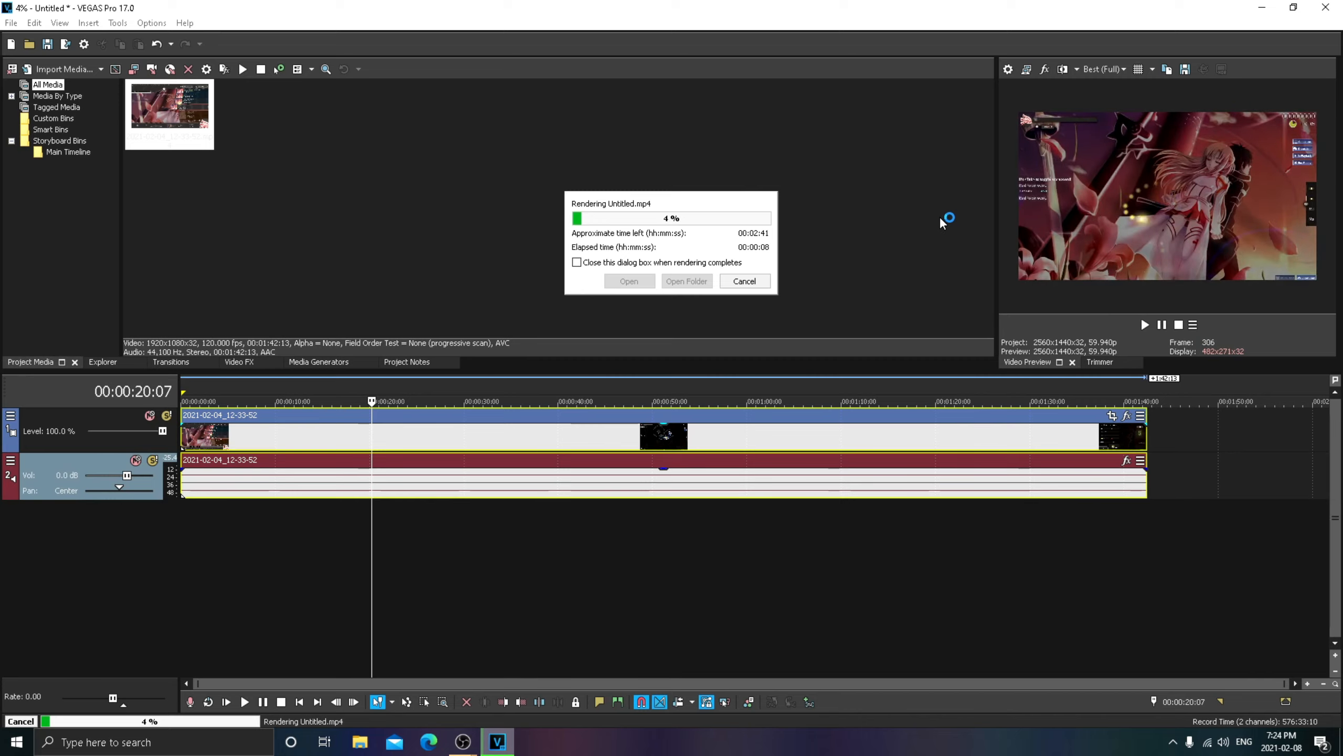
key("super+d")
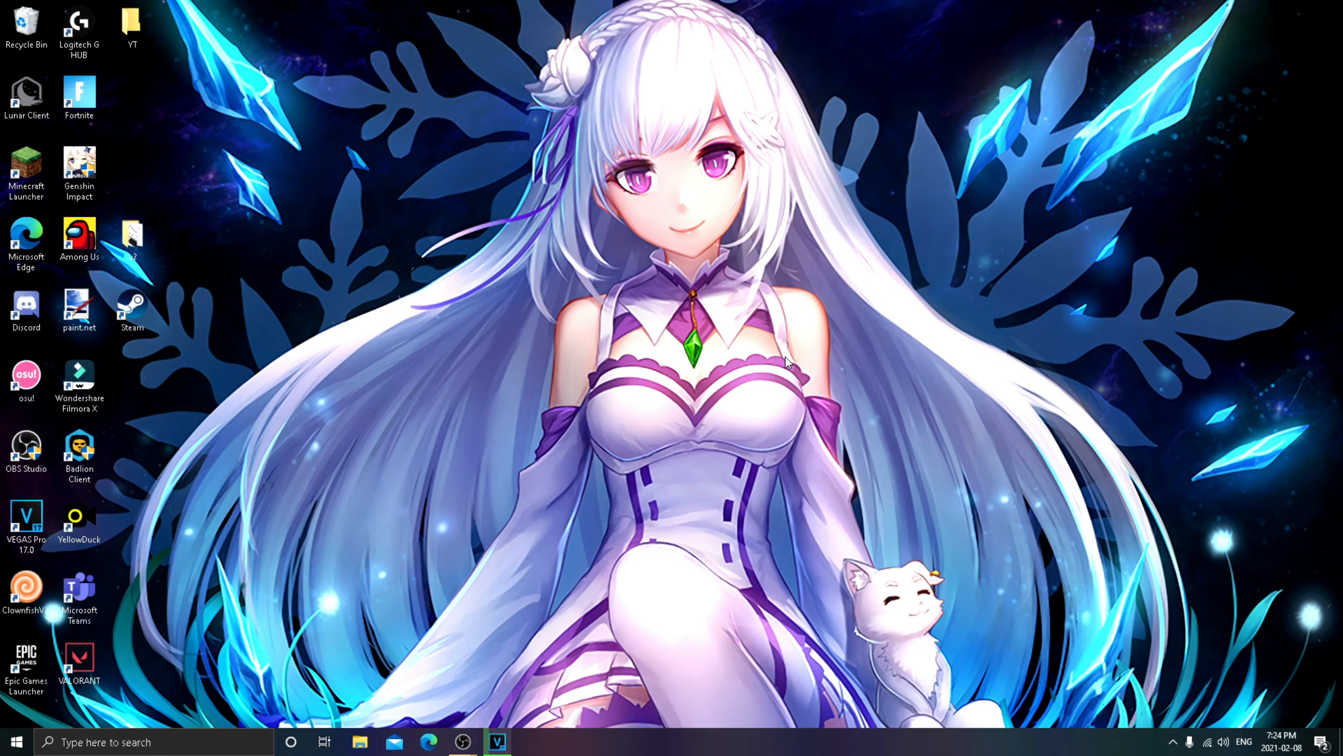